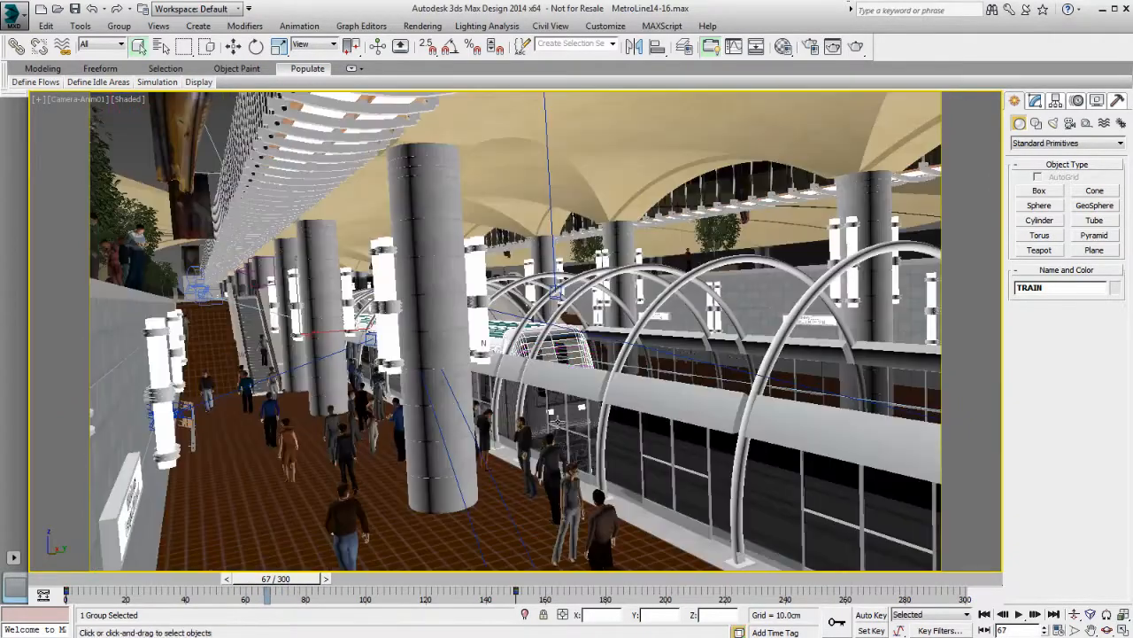
# Step: Select the walking male figure on the platform and scrub the timeline to preview the animation through Camera-Anim01
pyautogui.click(345, 524)
pyautogui.moveTo(276, 584); pyautogui.dragTo(454, 582)
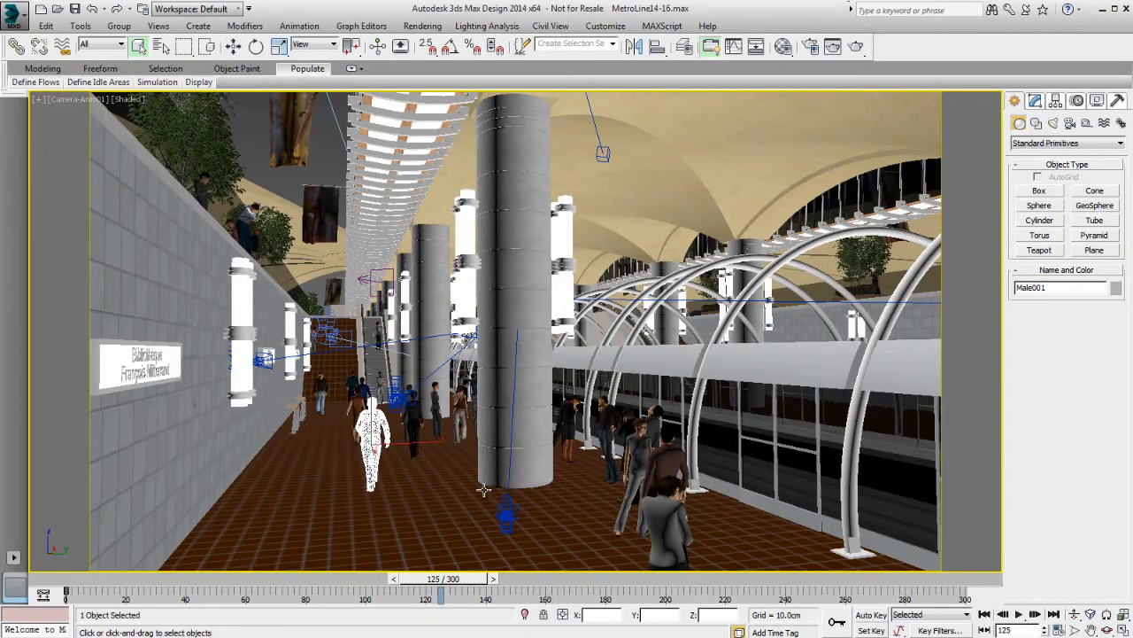
pyautogui.moveTo(470, 586); pyautogui.dragTo(340, 591)
# Step: Switch the viewport to Camera-Anim02 and scrub the timeline forward to preview its movement
pyautogui.press('c')
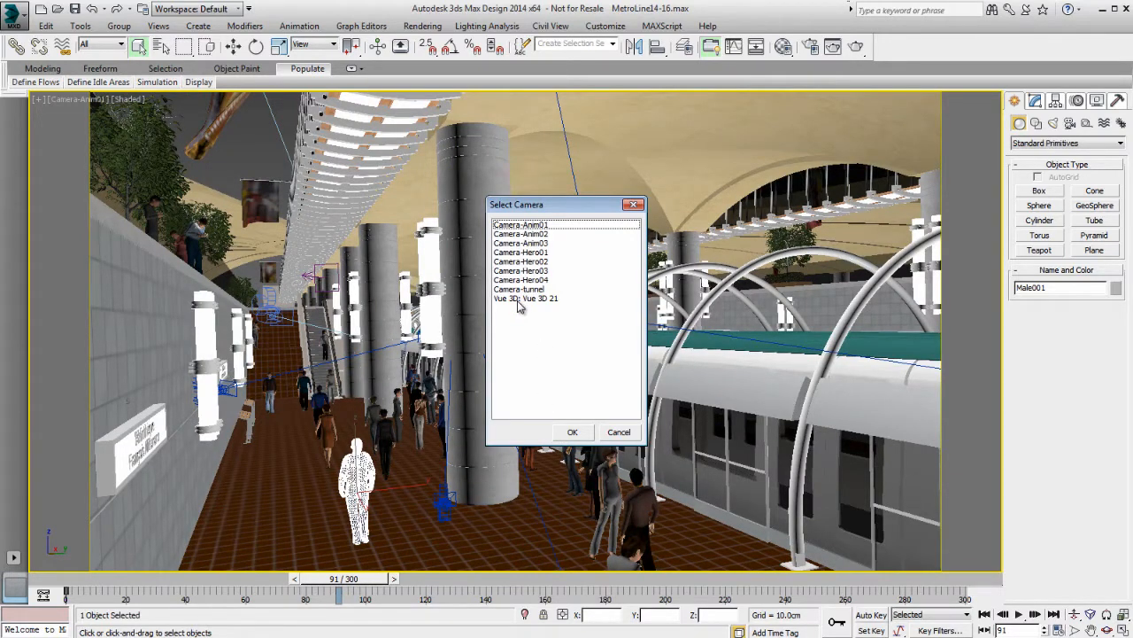
pyautogui.click(541, 234)
pyautogui.press('Return')
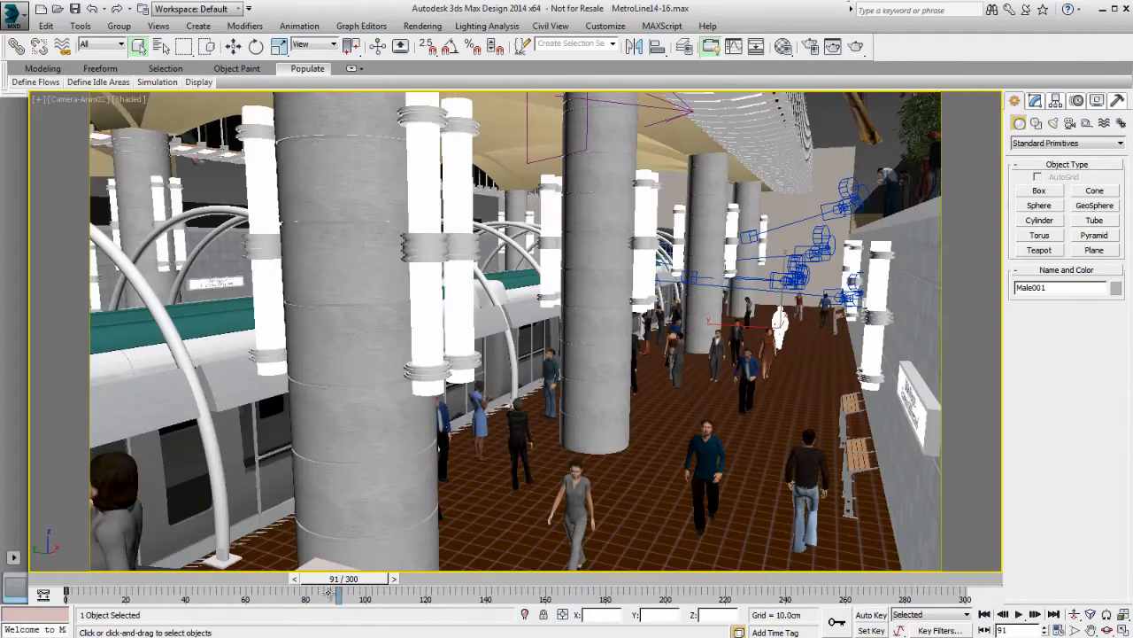
pyautogui.moveTo(347, 589); pyautogui.dragTo(474, 580)
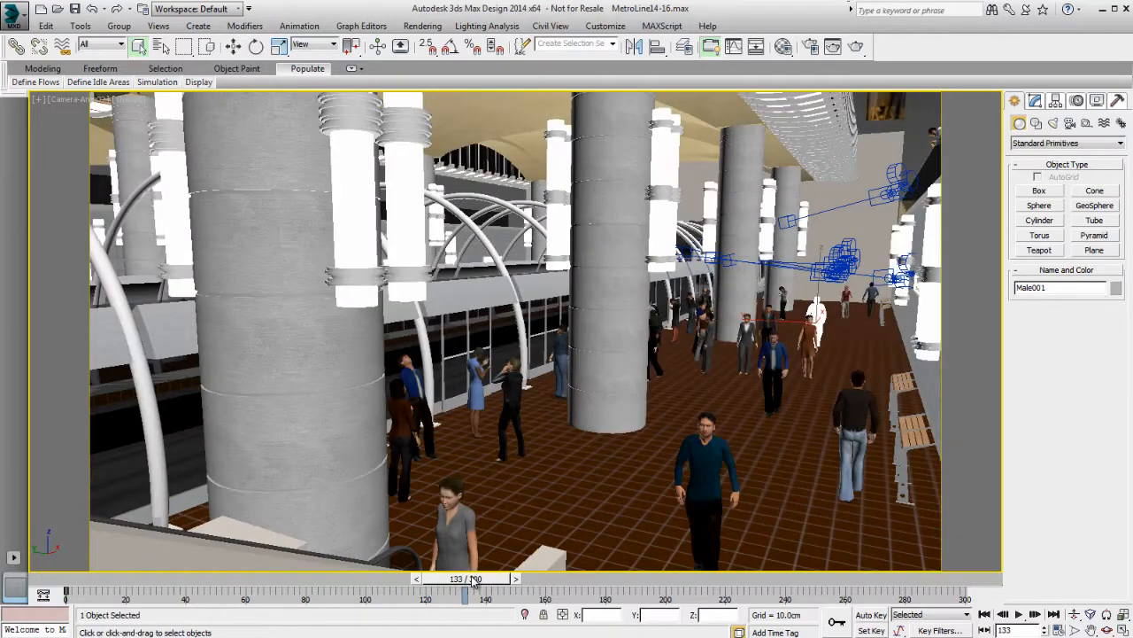
# Step: Switch the viewport to Camera-Anim03, scrub back near the start of the timeline, and play the animation briefly
pyautogui.press('c')
pyautogui.click(531, 242)
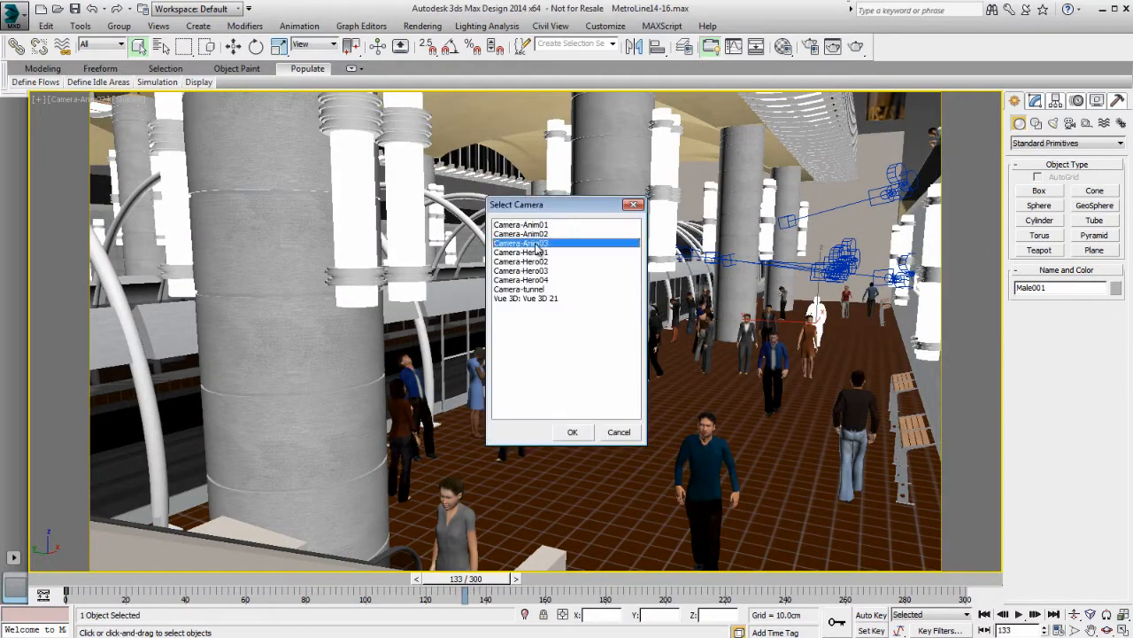
pyautogui.click(572, 431)
pyautogui.moveTo(467, 580); pyautogui.dragTo(95, 580)
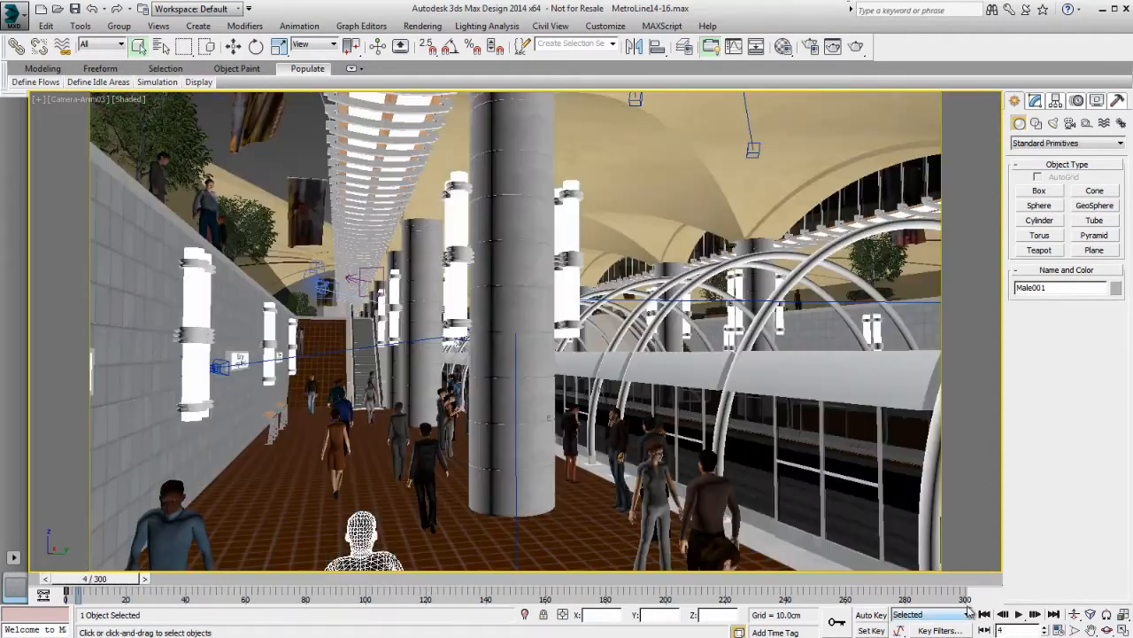
pyautogui.click(1020, 615)
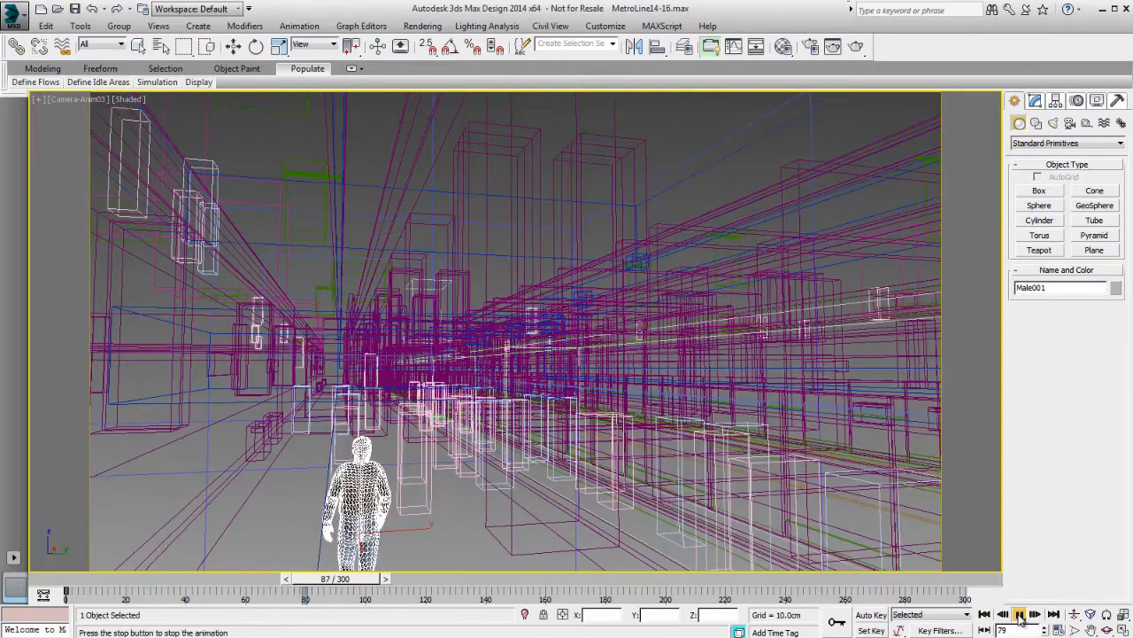
pyautogui.click(1019, 614)
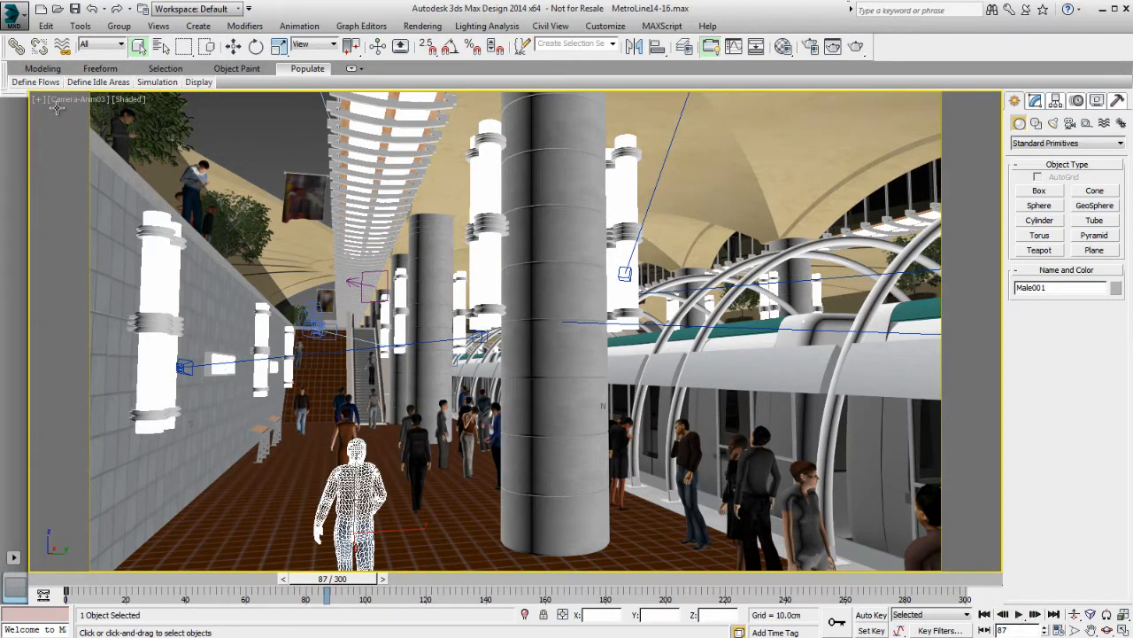
# Step: Select by name all scene cameras and their targets except the Vue 3D: Vue 3D 21 camera
pyautogui.click(161, 49)
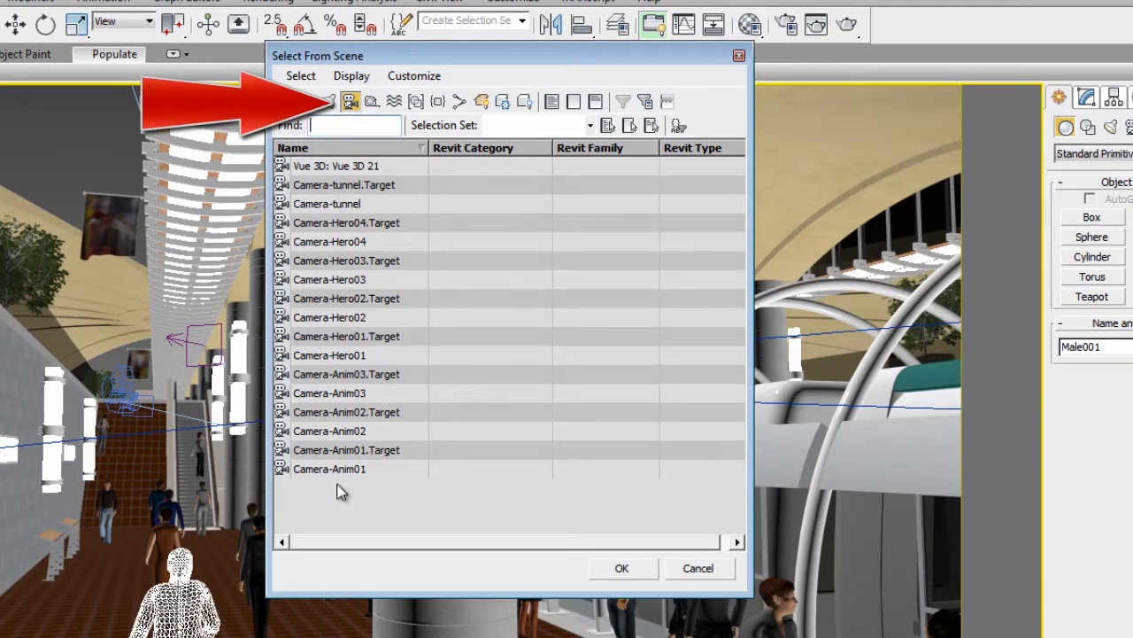
pyautogui.click(357, 170)
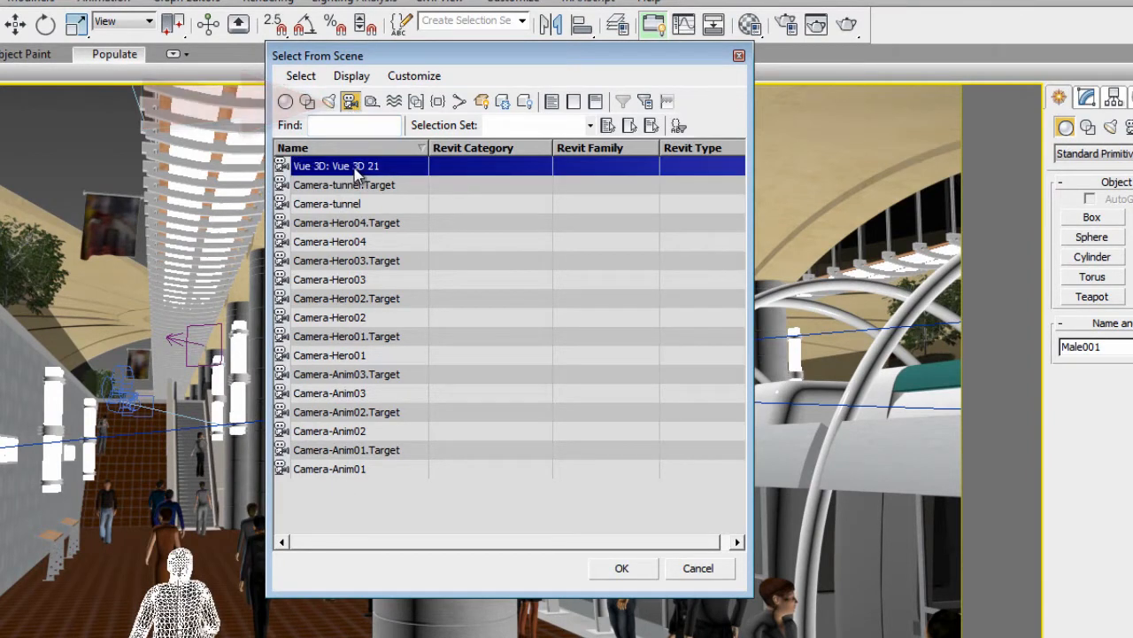
pyautogui.keyDown('shift'); pyautogui.click(341, 471); pyautogui.keyUp('shift')
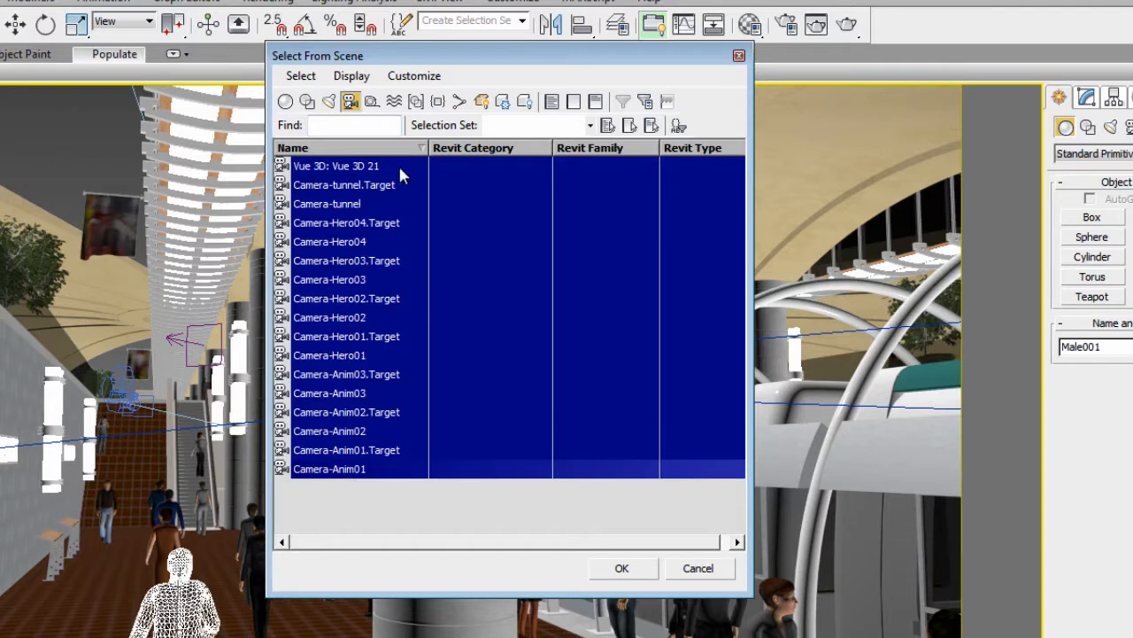
pyautogui.keyDown('ctrl'); pyautogui.click(340, 170); pyautogui.keyUp('ctrl')
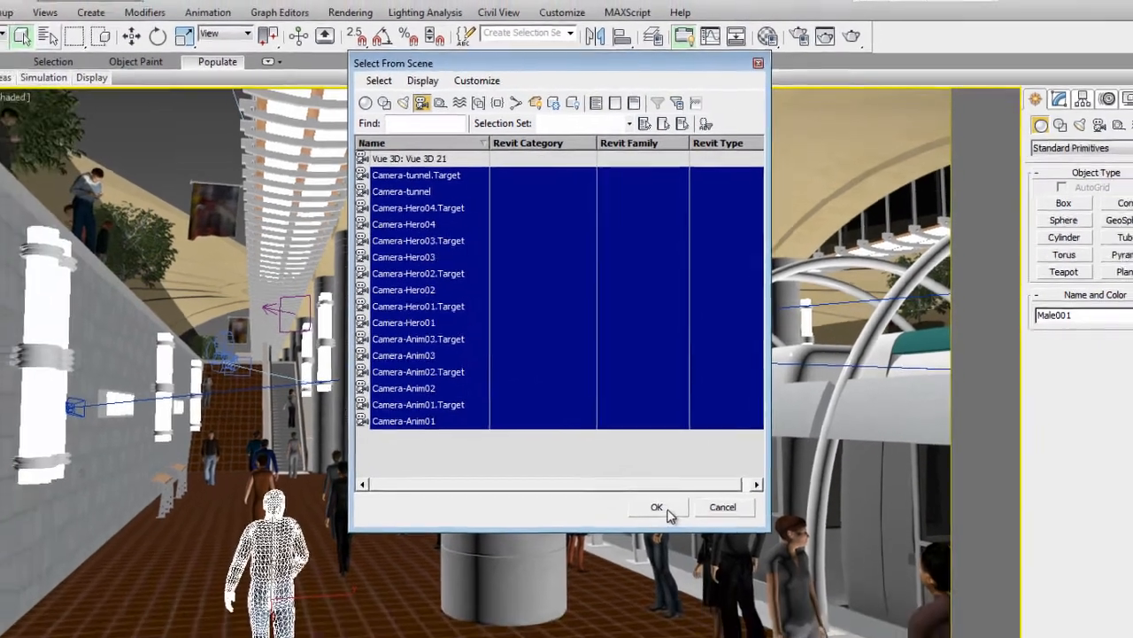
pyautogui.click(631, 572)
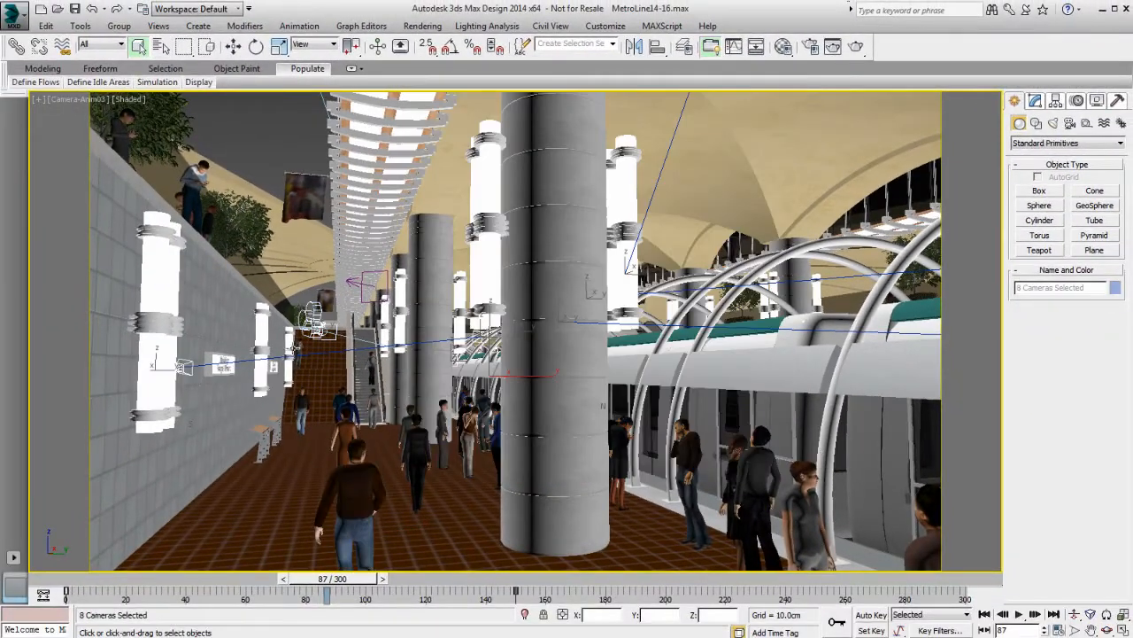
# Step: Export the selected cameras in Autodesk FBX format as Camera-FromMaxScene in the project's export folder
pyautogui.click(15, 15)
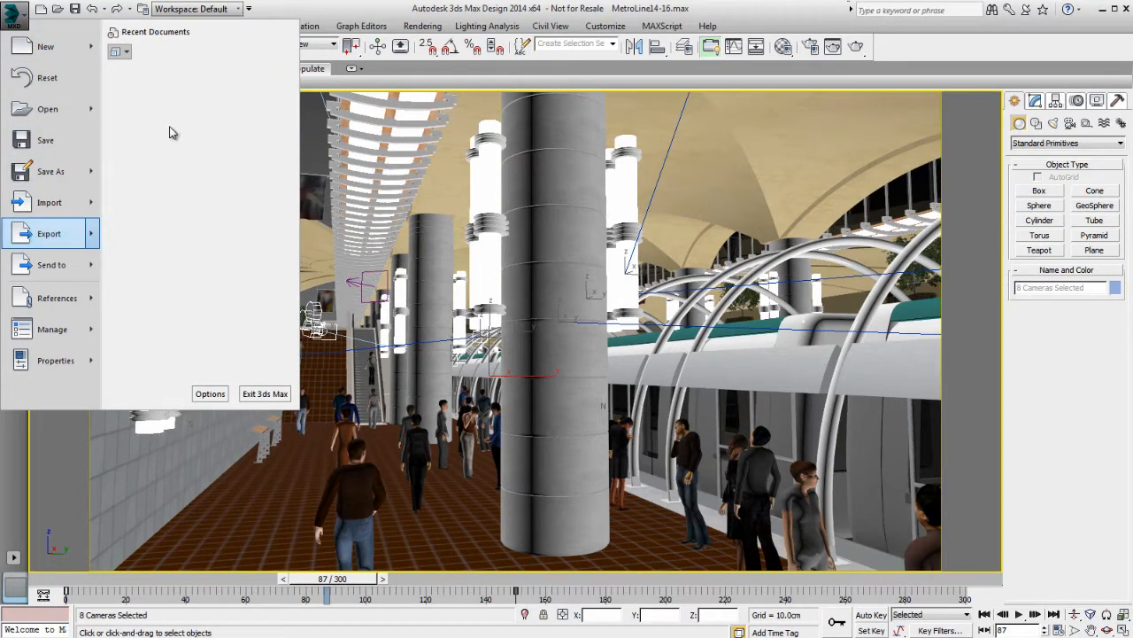
pyautogui.click(167, 113)
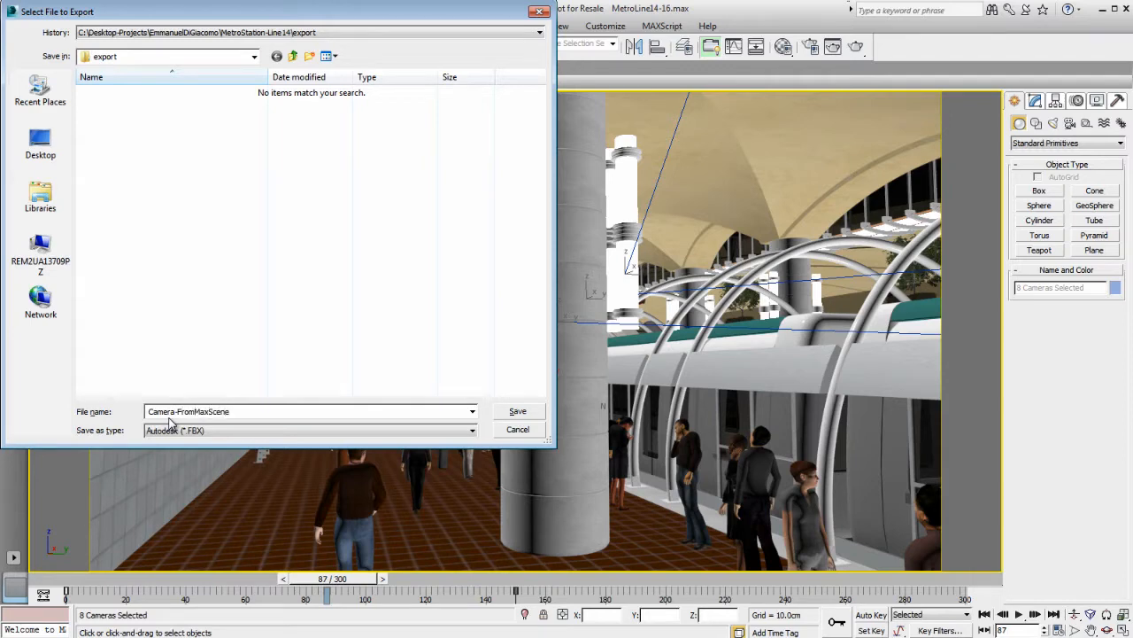
pyautogui.click(352, 438)
pyautogui.click(195, 434)
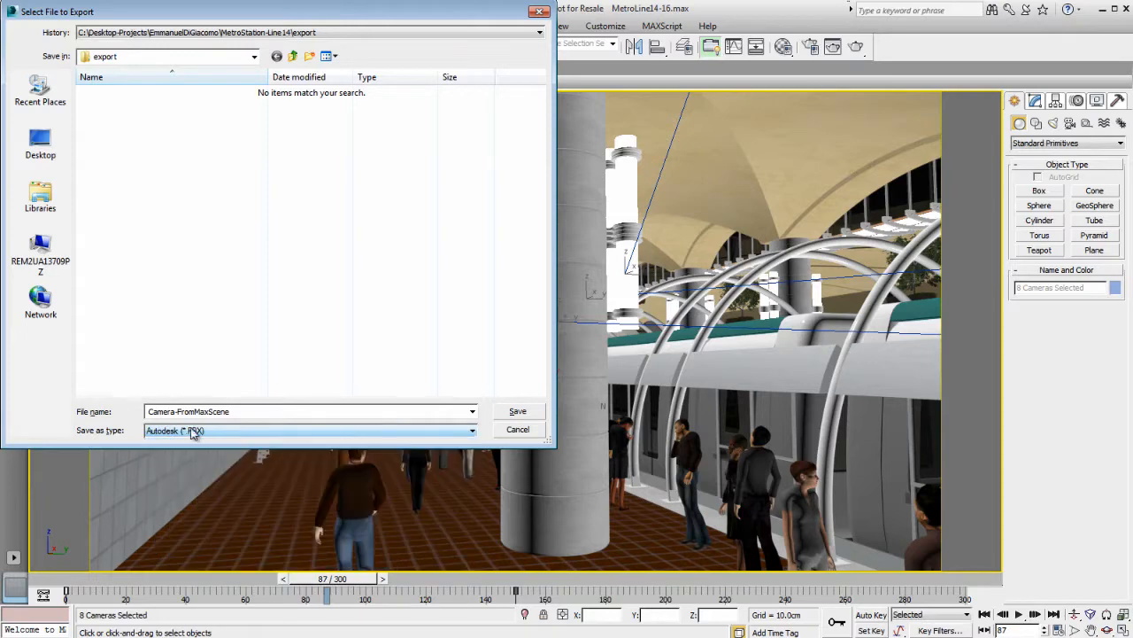
pyautogui.click(530, 411)
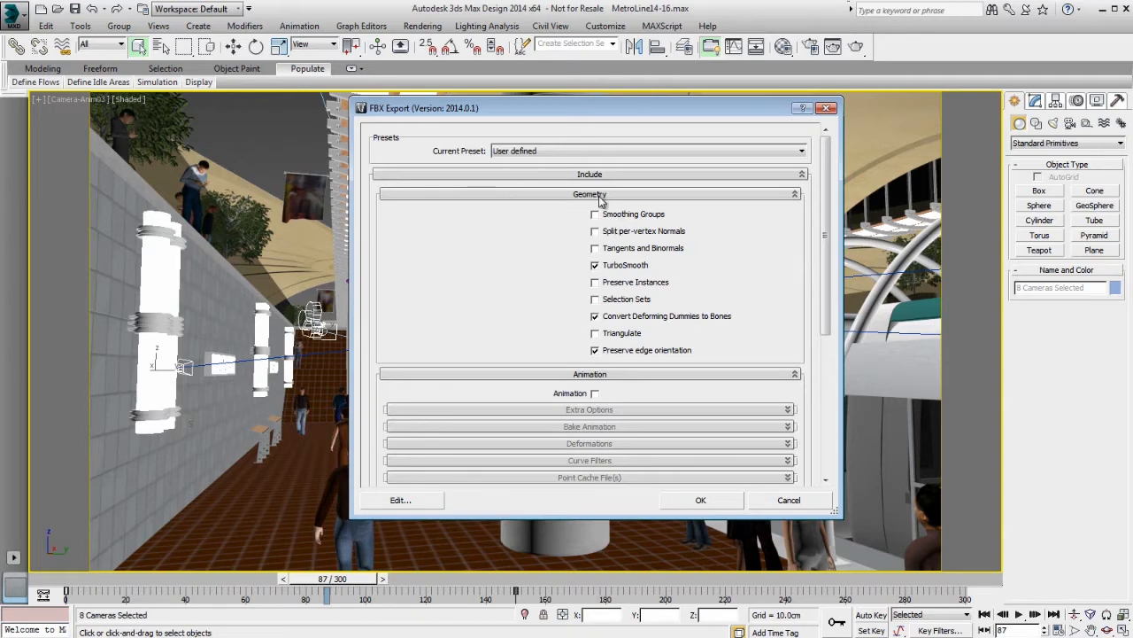
# Step: Include animation in the FBX export options, check that Cameras is enabled, and complete the export
pyautogui.click(595, 395)
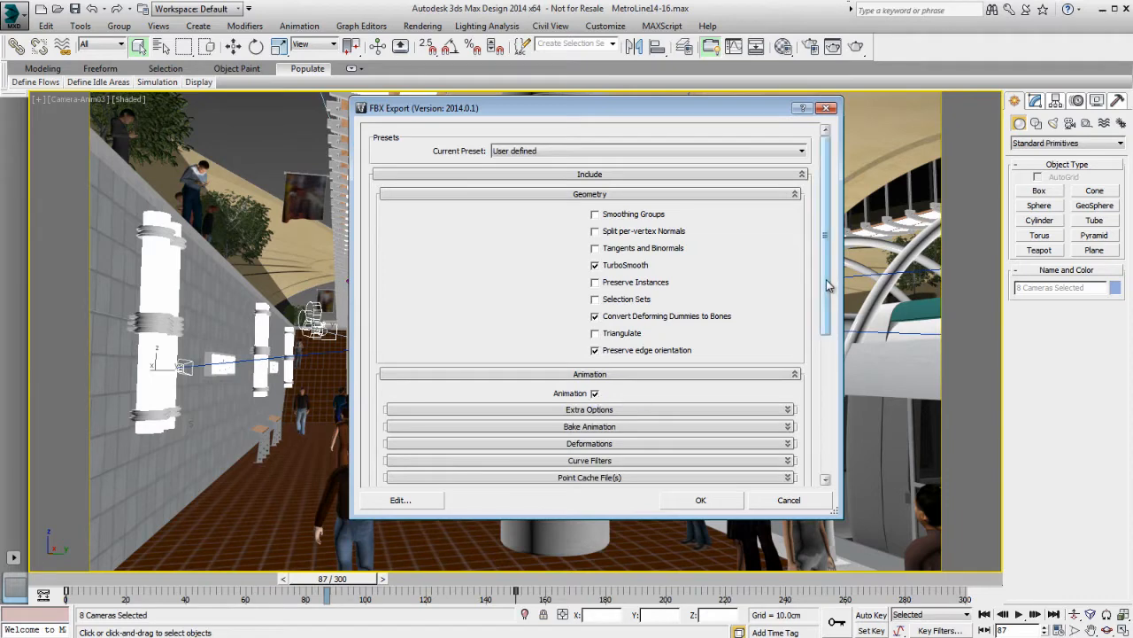
pyautogui.moveTo(827, 285); pyautogui.dragTo(824, 388)
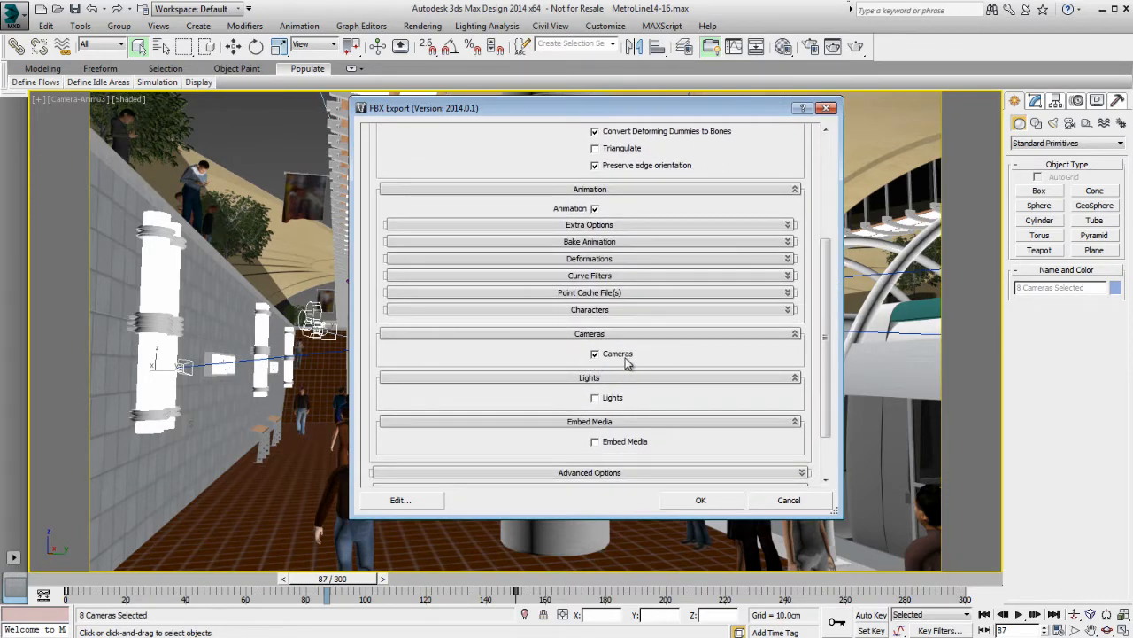
pyautogui.moveTo(825, 319); pyautogui.dragTo(827, 347)
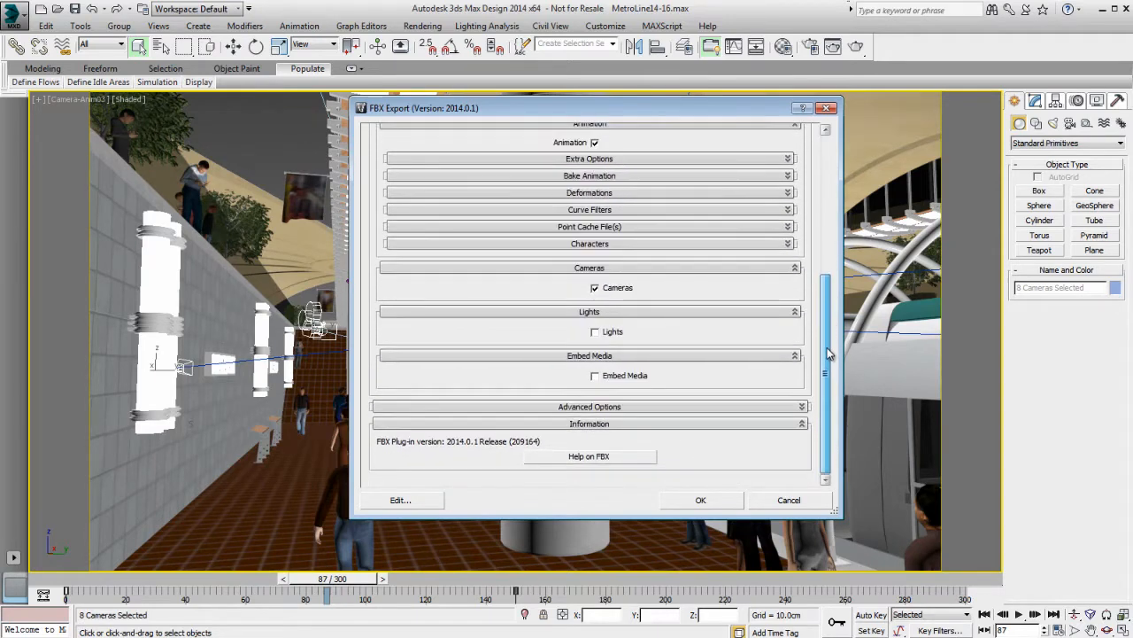
pyautogui.click(701, 500)
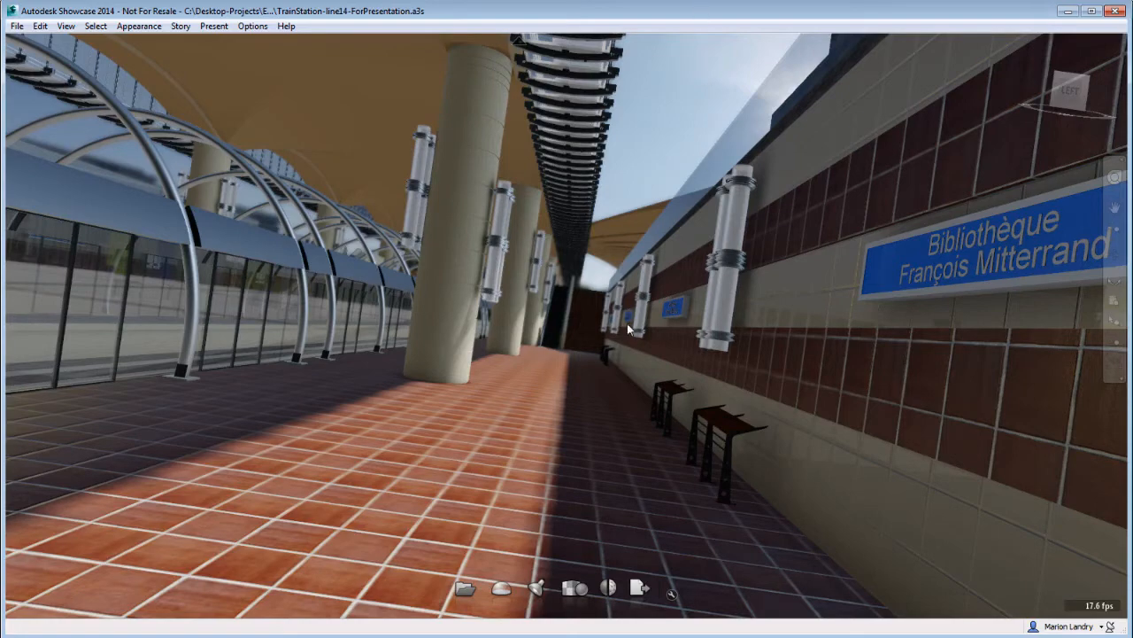
# Step: In Autodesk Showcase, show the scene's shots and view 3D View: Vue 3D 4, Shot1-Hardware and TunnelView
pyautogui.press('s')
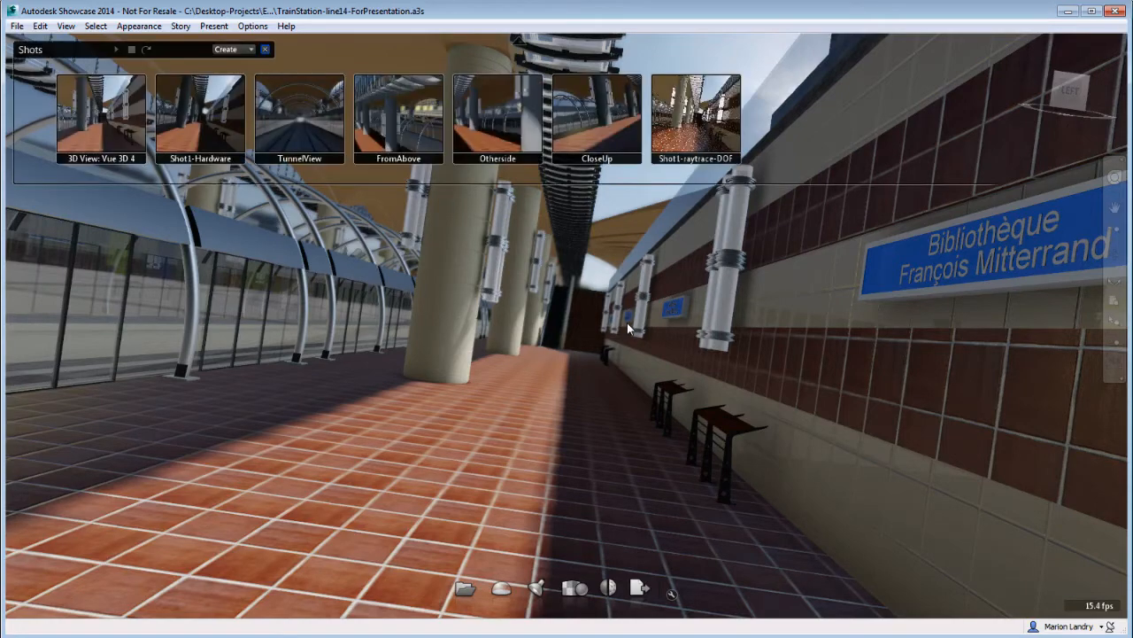
pyautogui.click(99, 122)
pyautogui.click(199, 135)
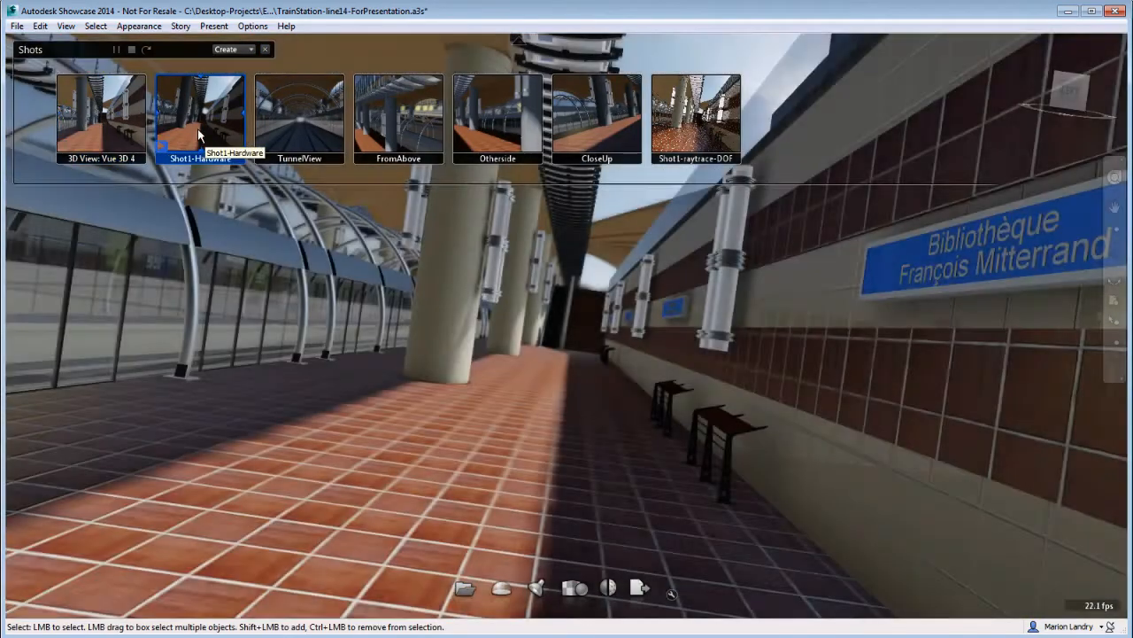
pyautogui.click(297, 135)
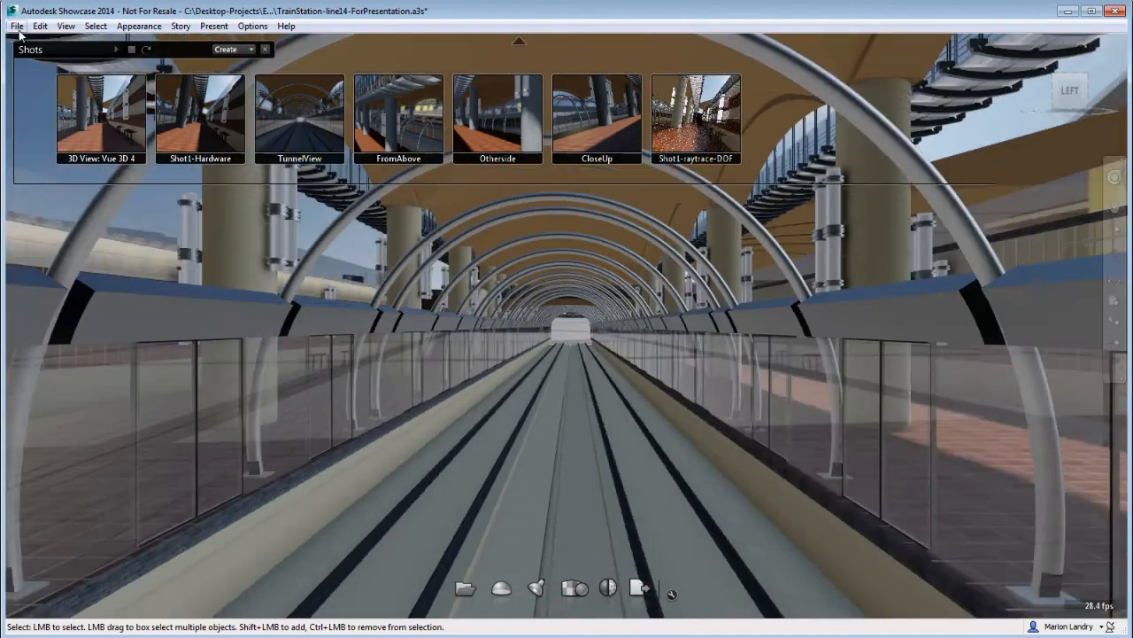
# Step: Import Camera-FromMaxScene.FBX from the export folder of MetroStation-Line14 into the Showcase scene
pyautogui.click(17, 25)
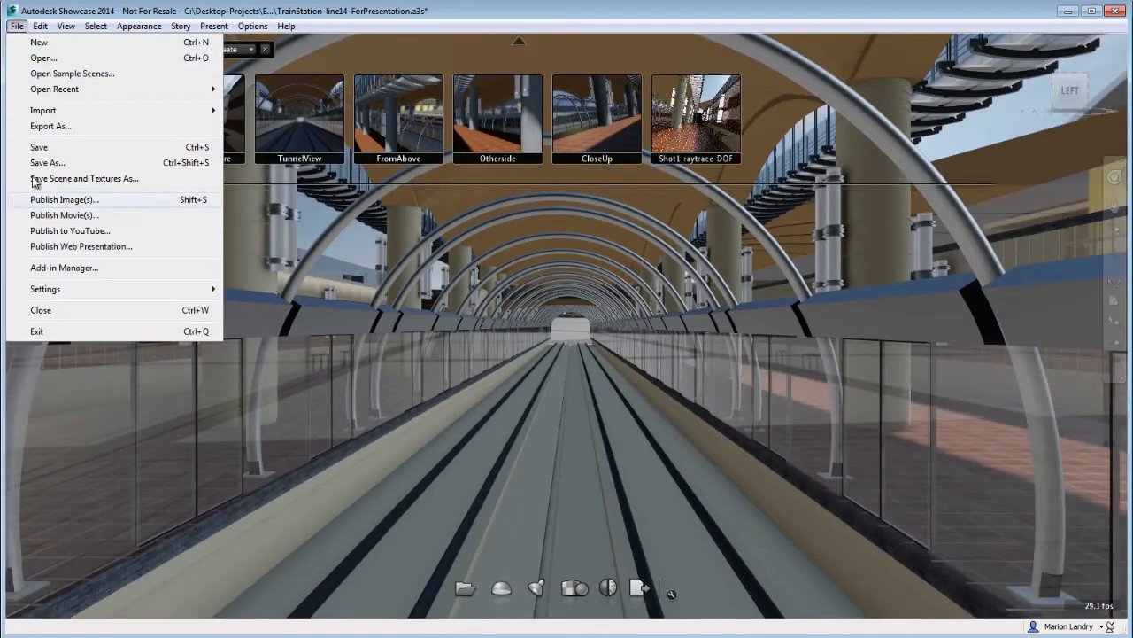
pyautogui.moveTo(53, 110)
pyautogui.click(266, 111)
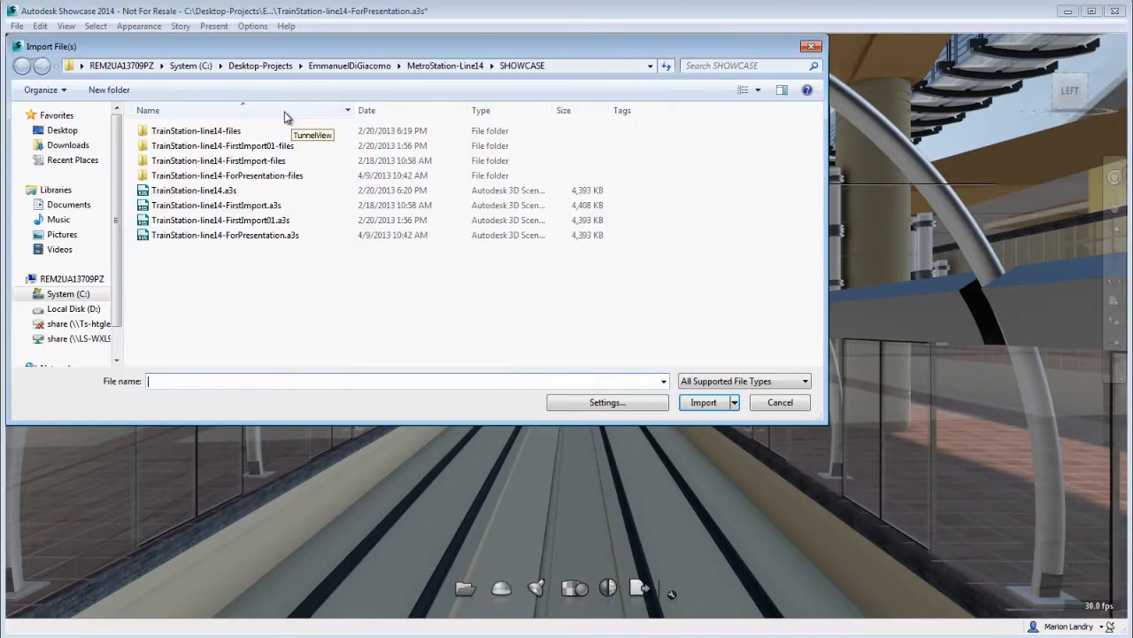
pyautogui.click(368, 67)
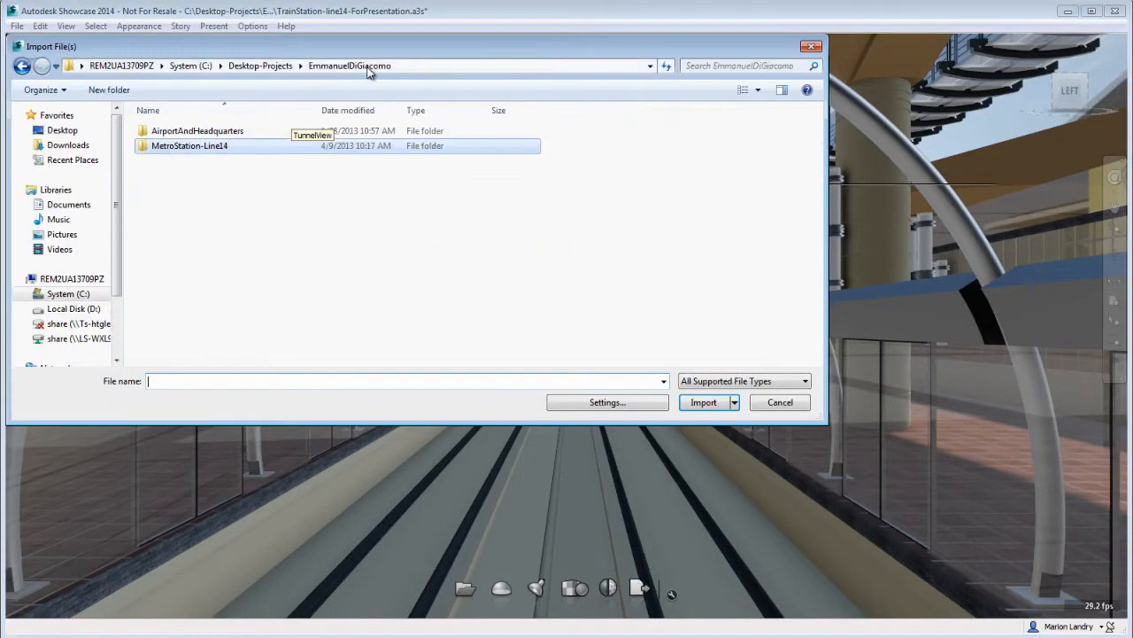
pyautogui.doubleClick(218, 147)
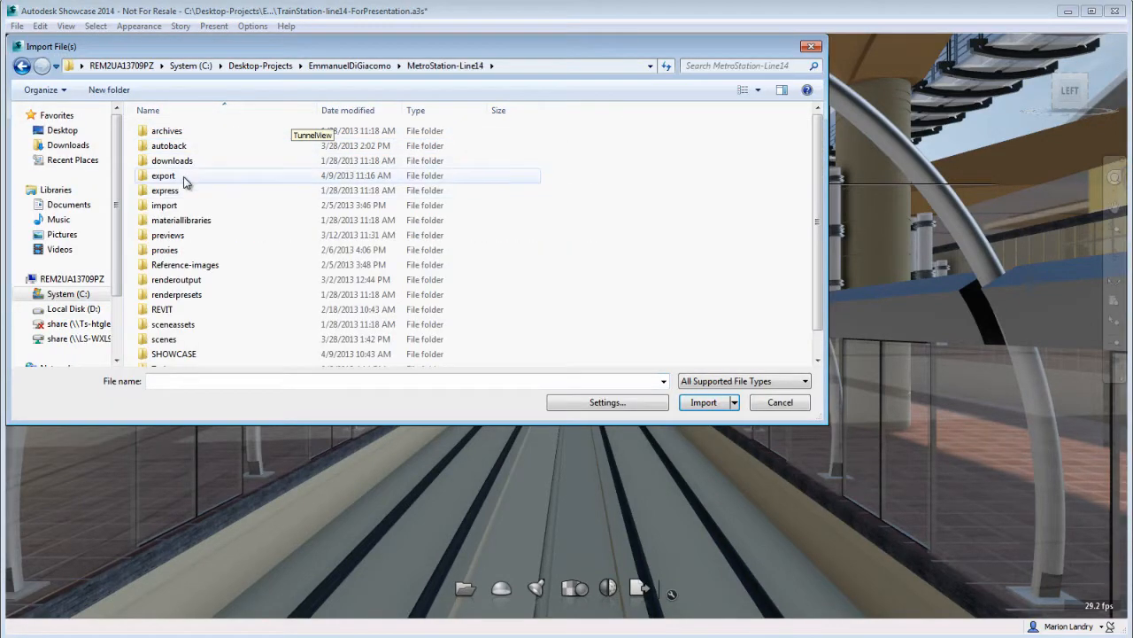
pyautogui.doubleClick(184, 177)
pyautogui.click(205, 161)
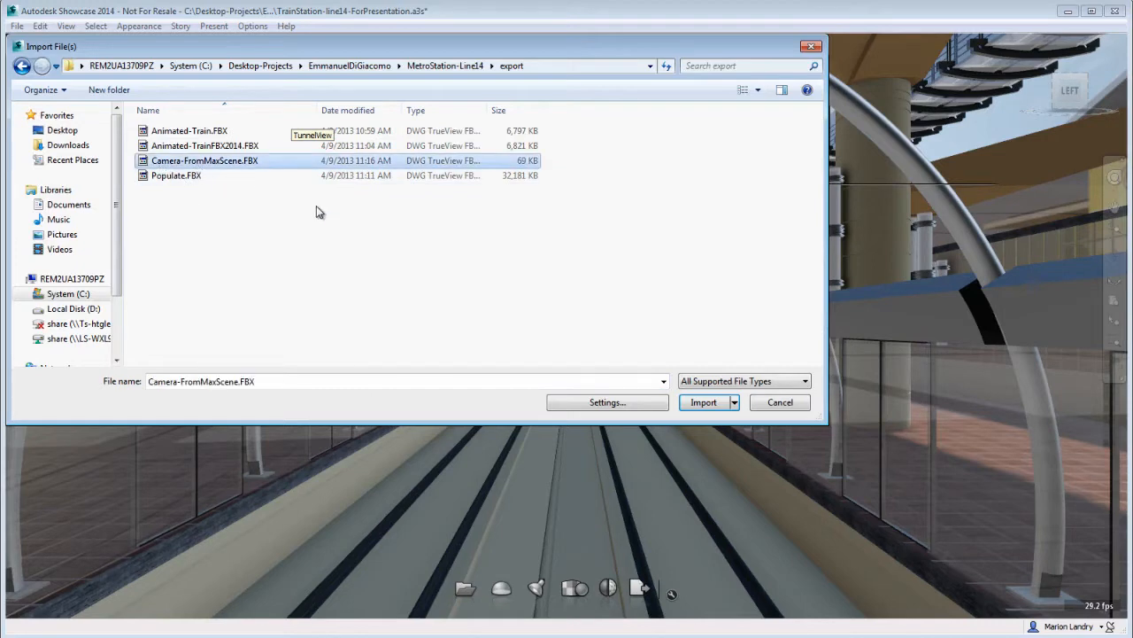
pyautogui.click(703, 402)
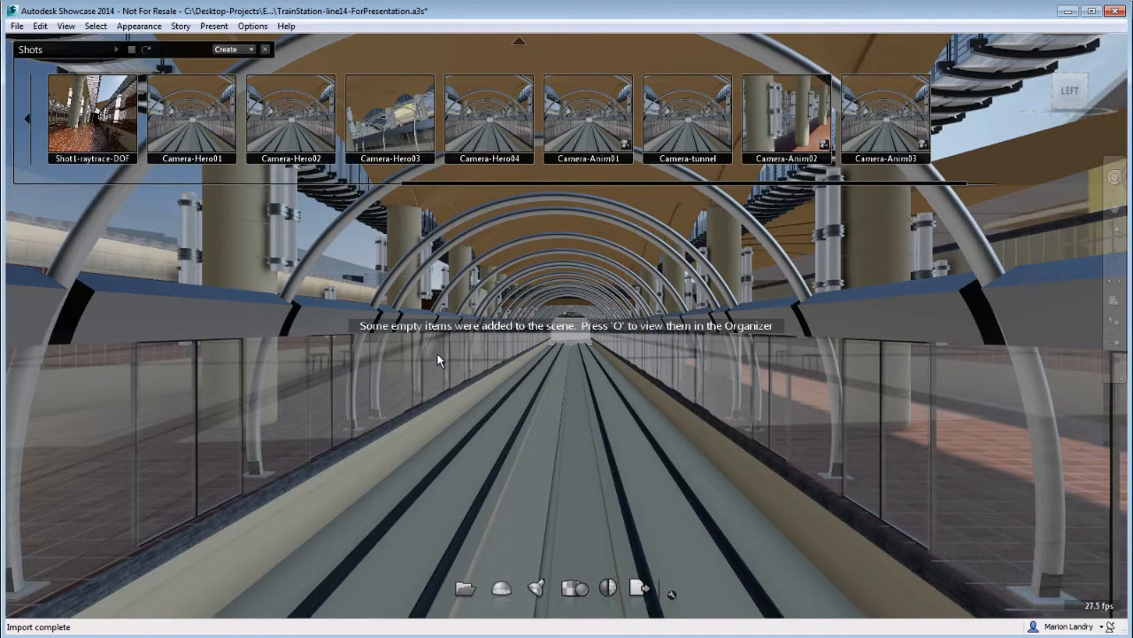
# Step: Preview the imported camera shots Camera-Hero01 through Camera-Hero04 and the animated Camera-Anim01
pyautogui.click(192, 119)
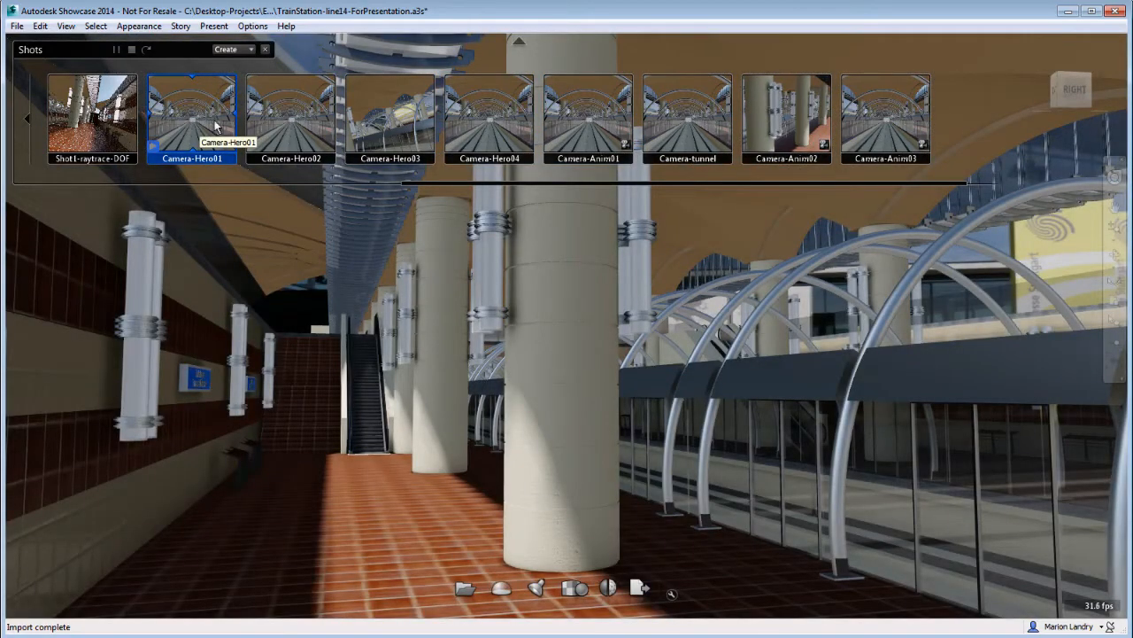
pyautogui.click(278, 128)
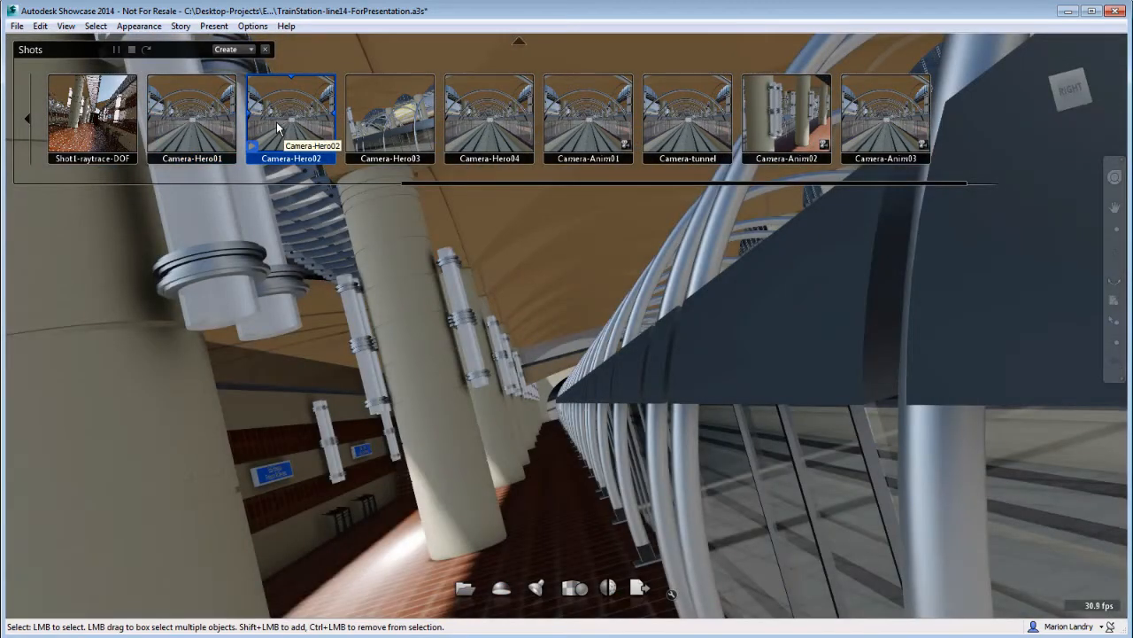
pyautogui.click(376, 126)
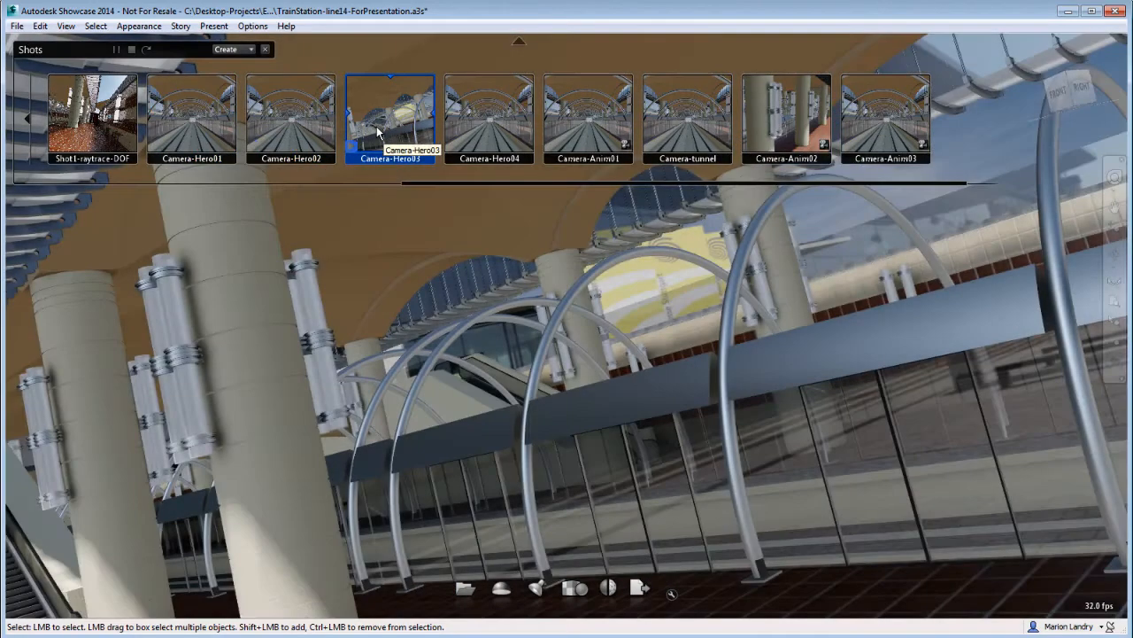
pyautogui.click(482, 131)
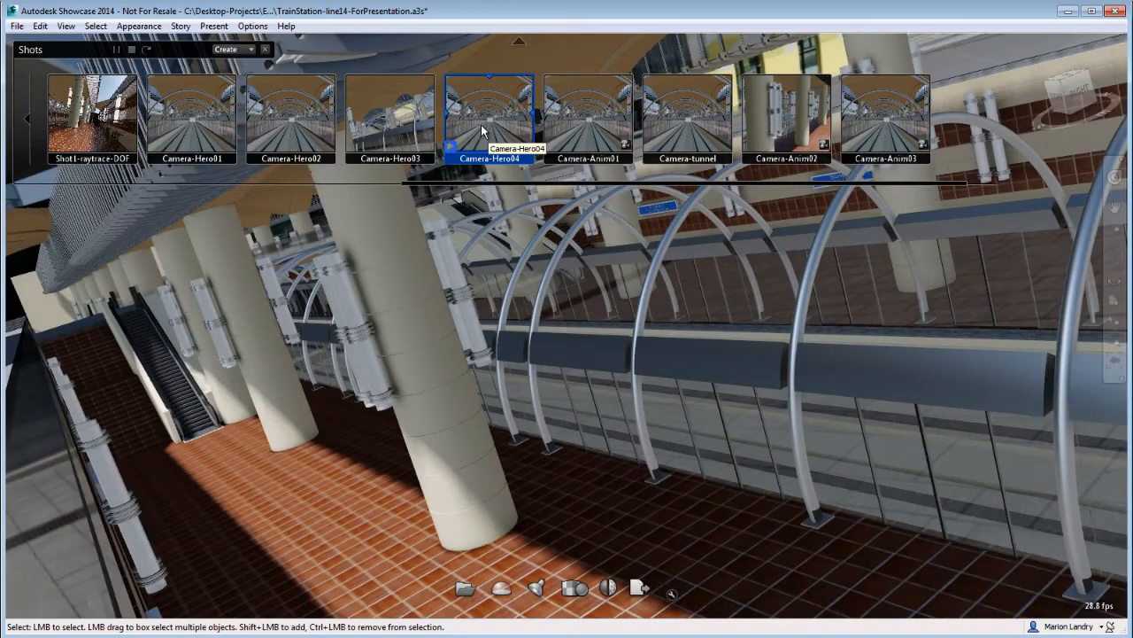
pyautogui.click(573, 135)
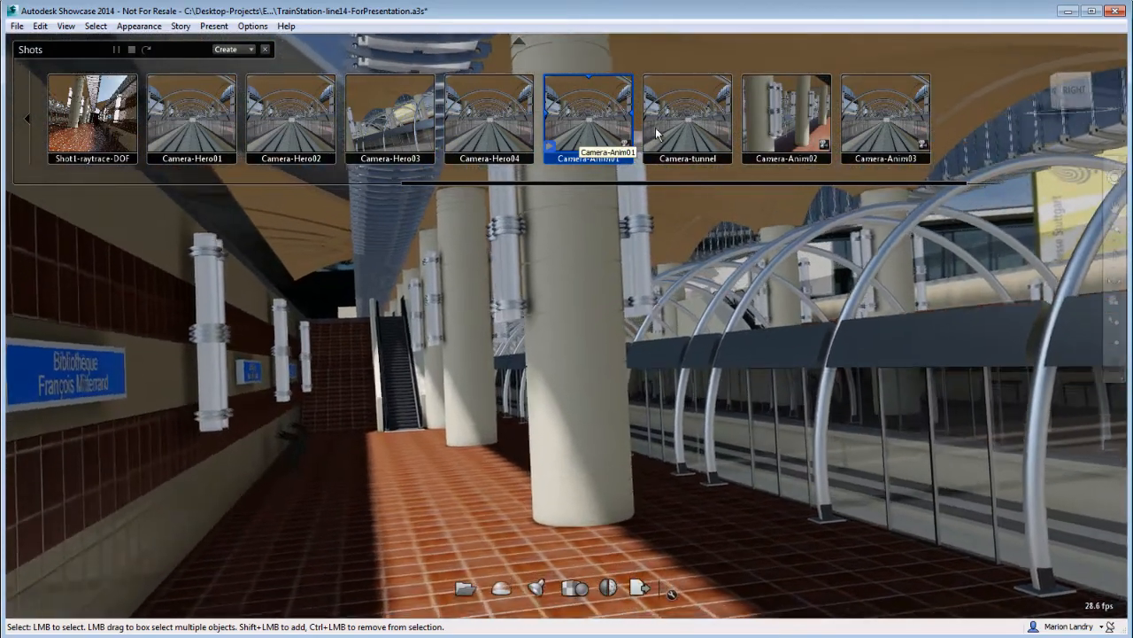
# Step: Preview the imported shots Camera-tunnel, Camera-Anim02 and Camera-Anim03, and replay Camera-Anim01
pyautogui.click(687, 129)
pyautogui.click(687, 127)
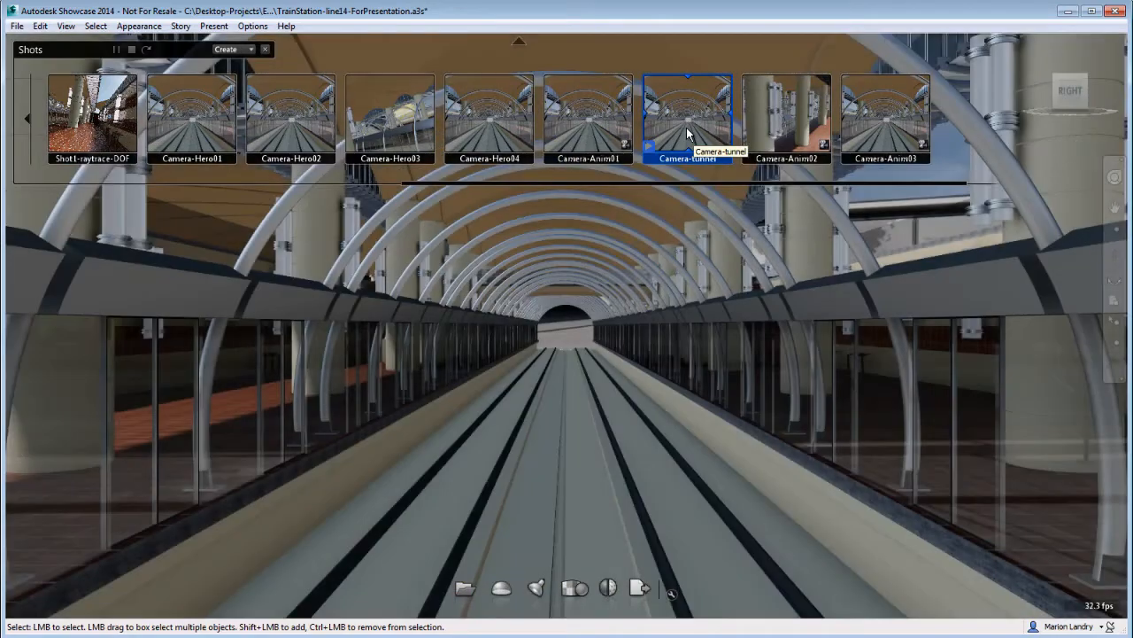
pyautogui.click(792, 124)
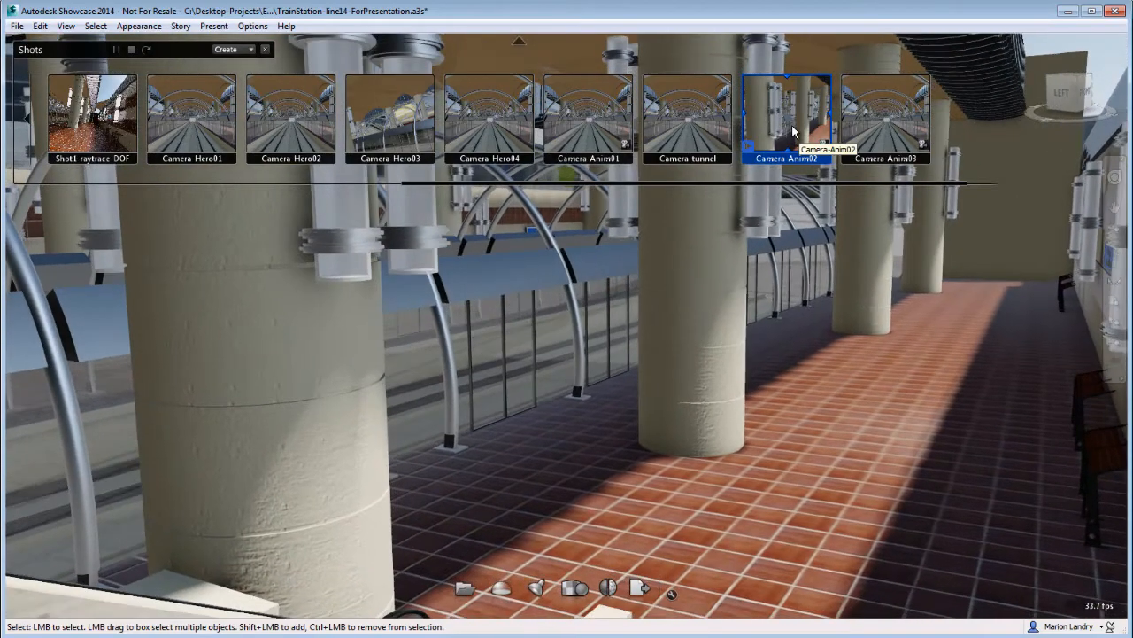
pyautogui.click(868, 131)
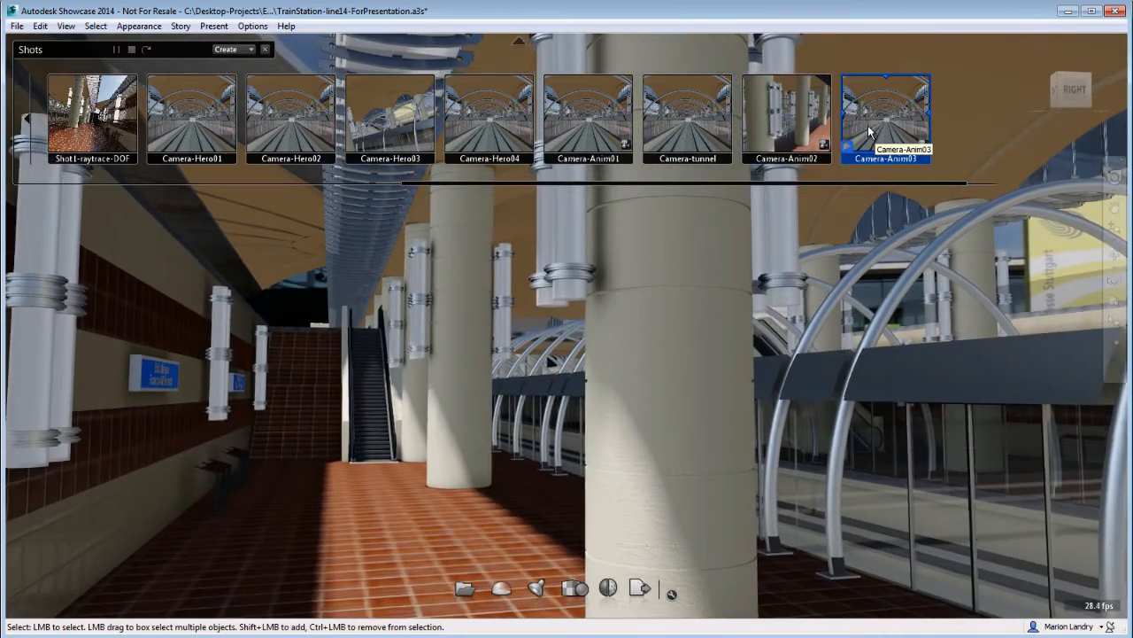
pyautogui.click(577, 93)
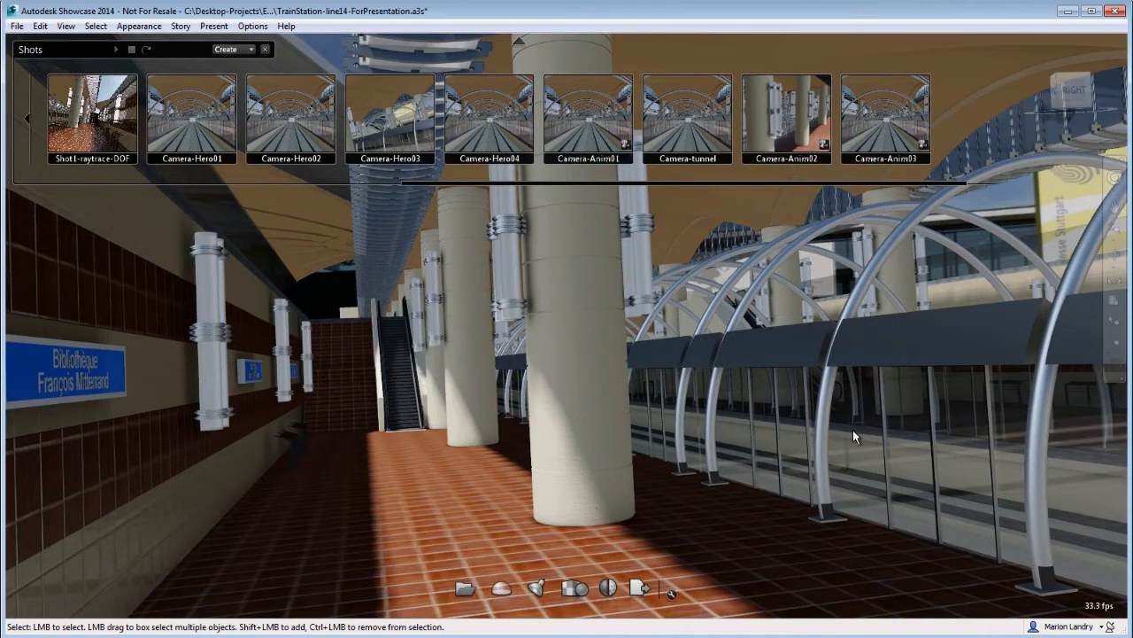
# Step: Save the train station scene with its imported camera shots
pyautogui.click(17, 25)
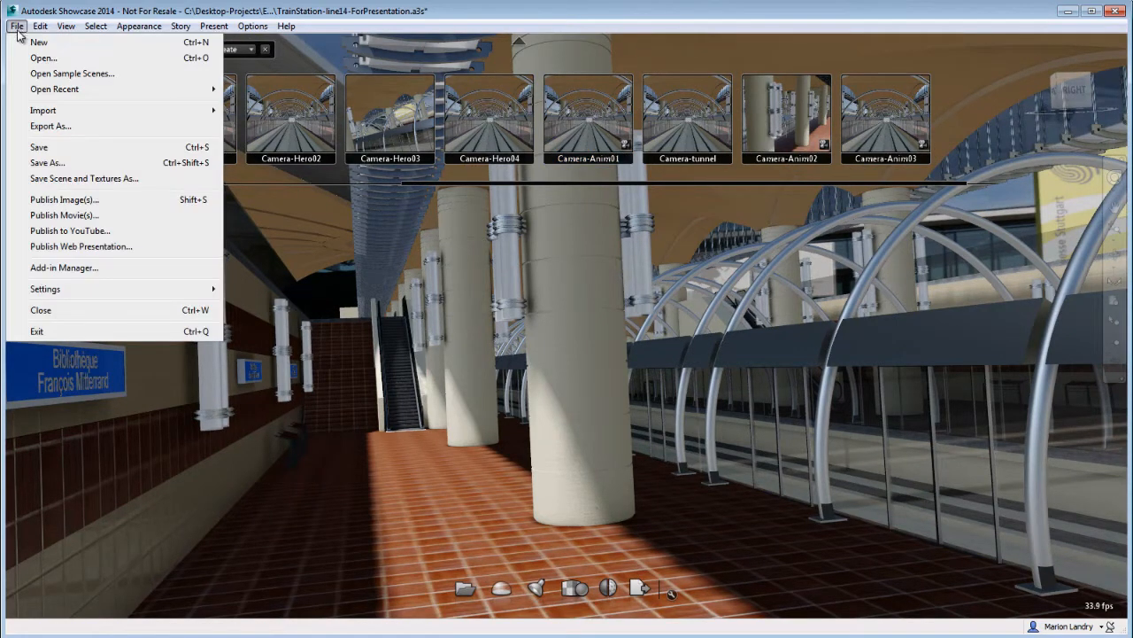
pyautogui.click(35, 147)
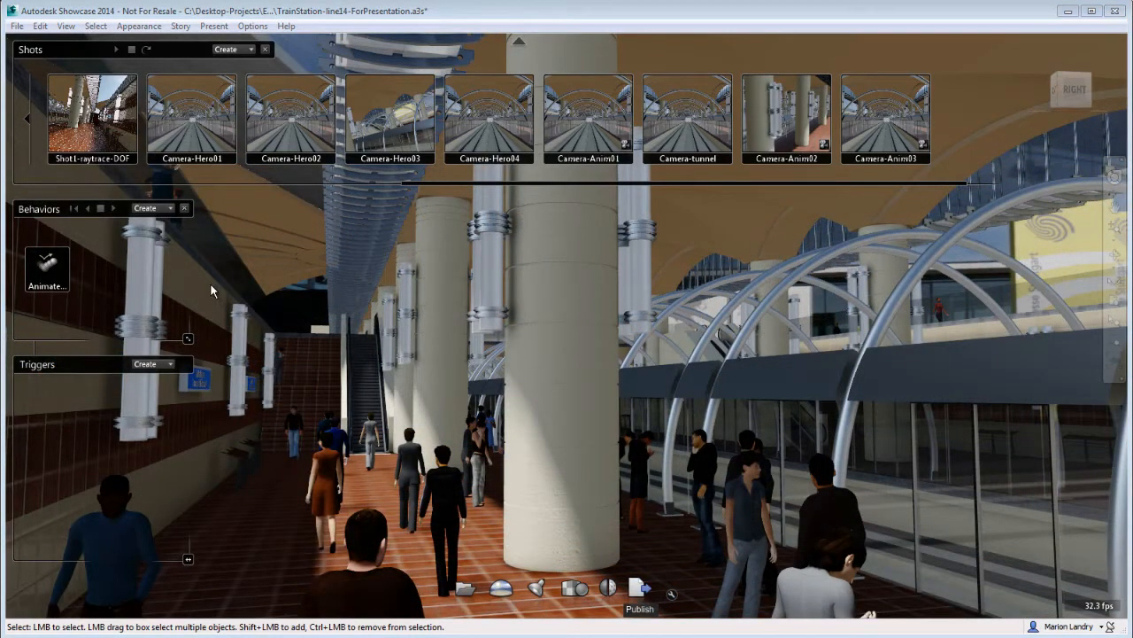
# Step: Refresh the thumbnail images of the shots Camera-Hero01 and Camera-Hero02 from their own camera views
pyautogui.click(202, 115)
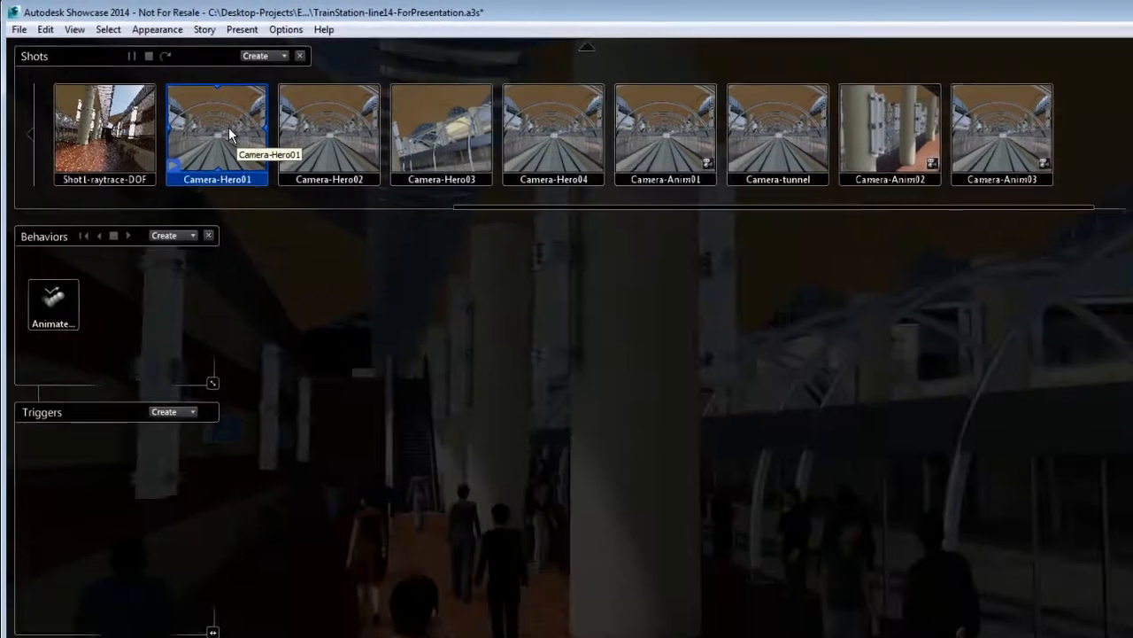
pyautogui.rightClick(203, 119)
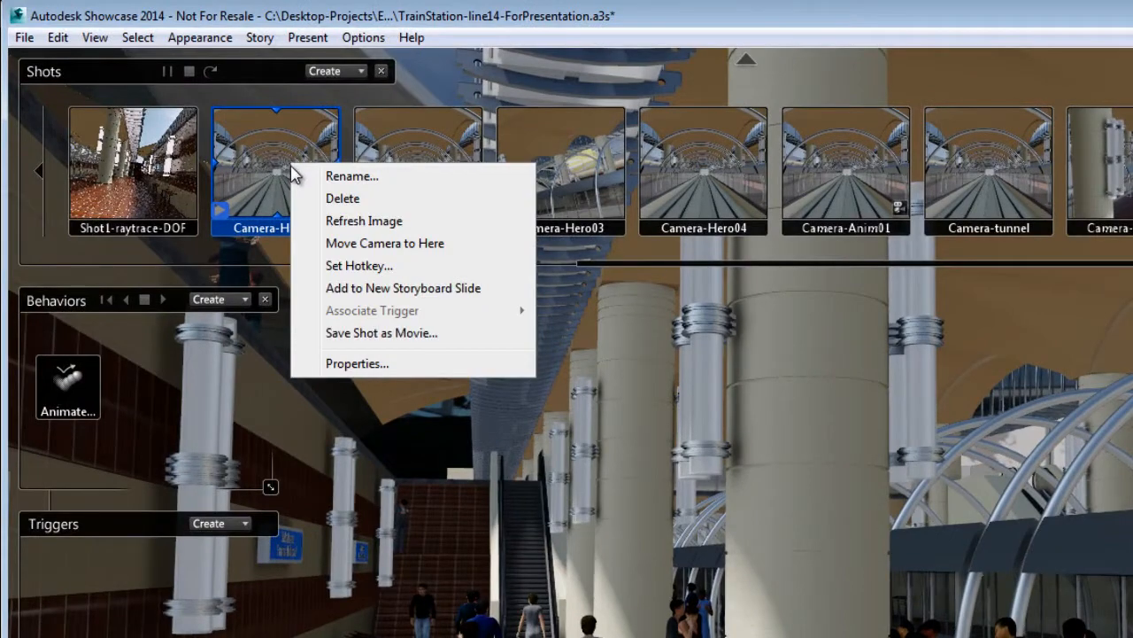
pyautogui.click(333, 222)
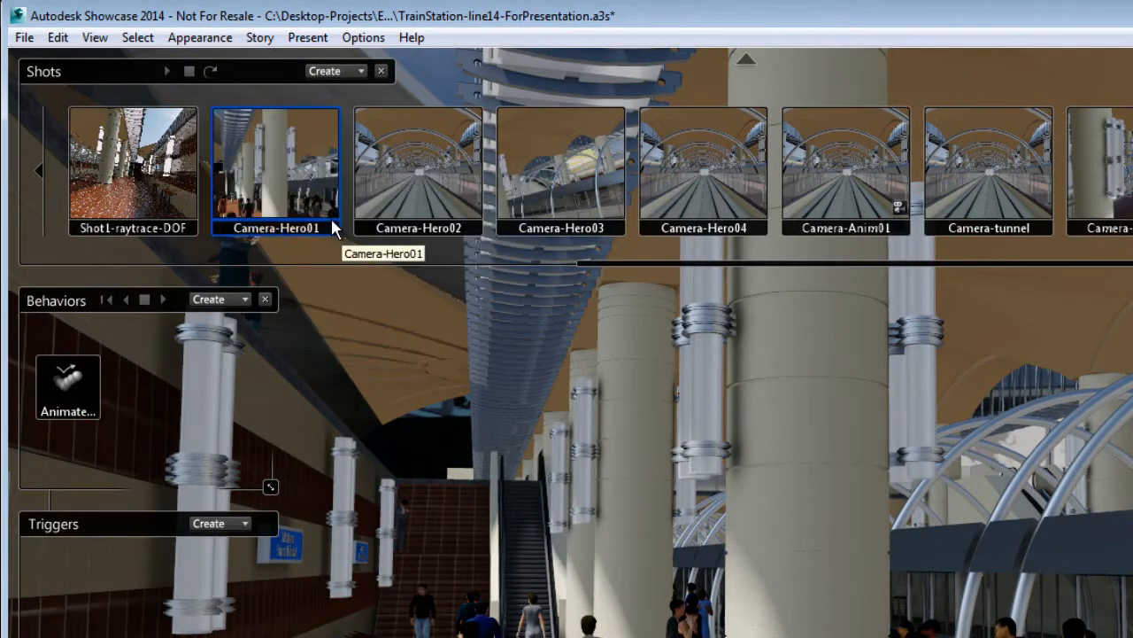
pyautogui.click(434, 164)
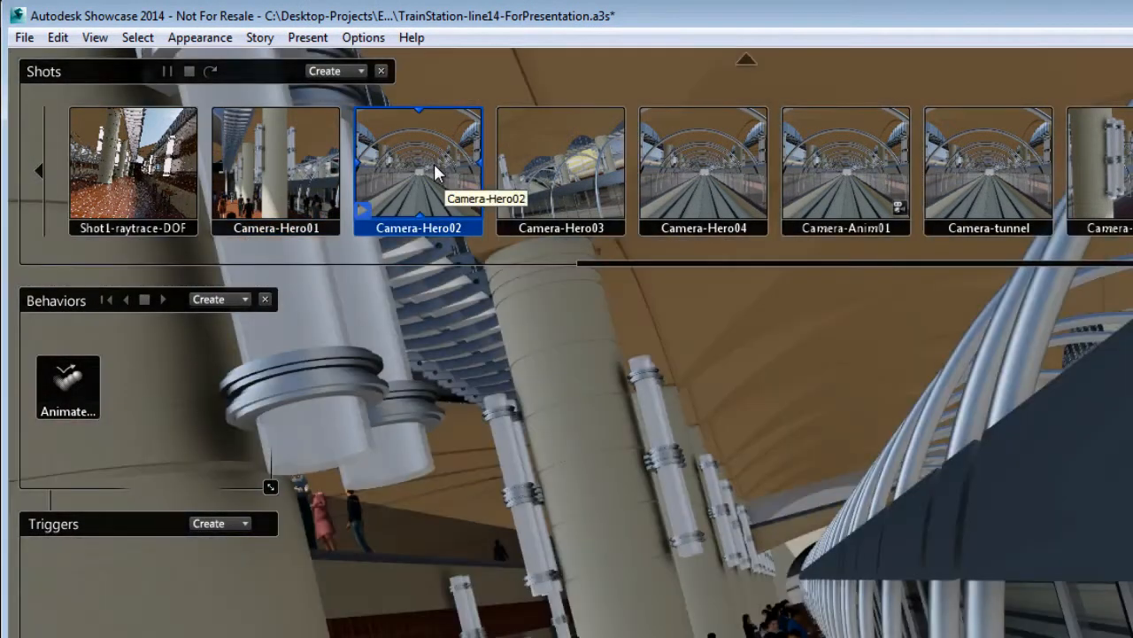
pyautogui.rightClick(434, 172)
pyautogui.click(455, 223)
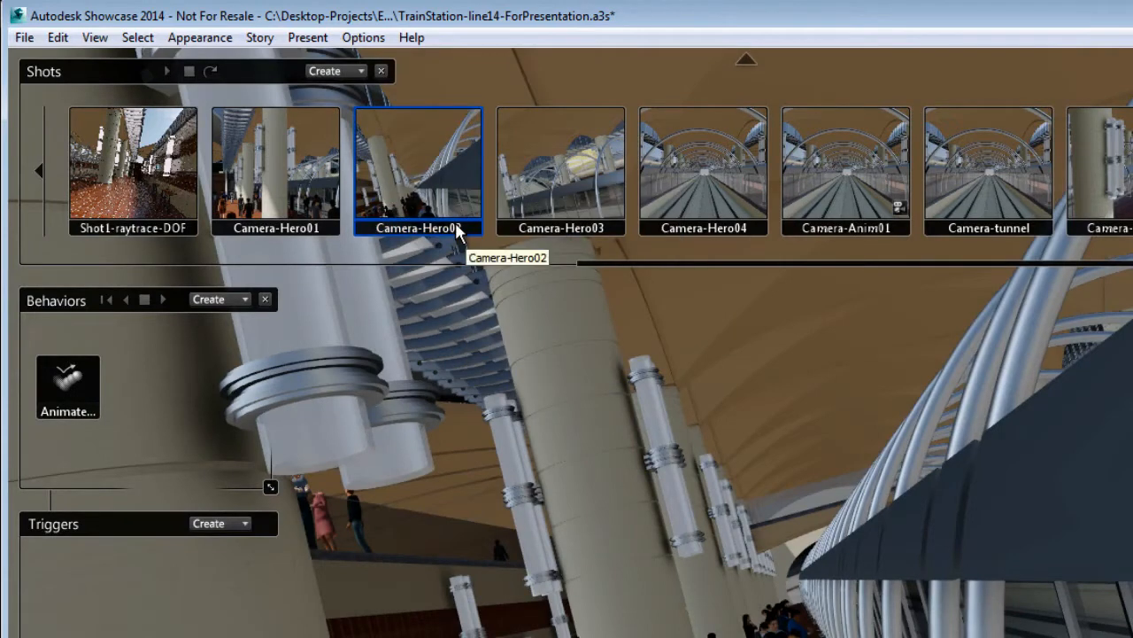
# Step: Refresh the thumbnail images of the shots Camera-Hero03 and Camera-Hero04 from their own camera views
pyautogui.click(561, 181)
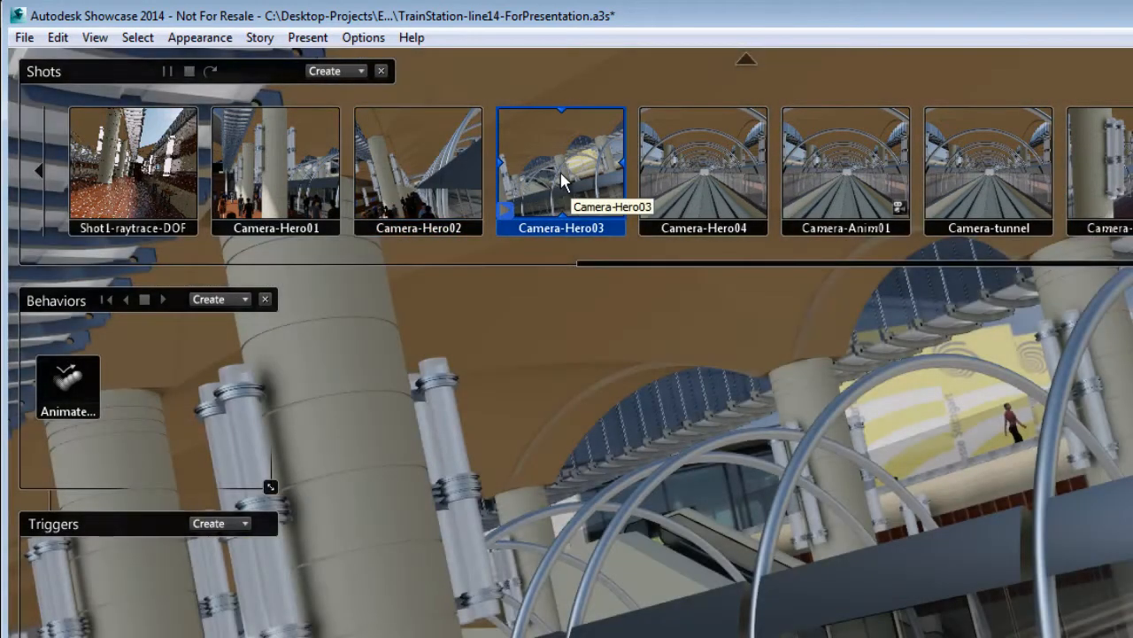
pyautogui.rightClick(561, 173)
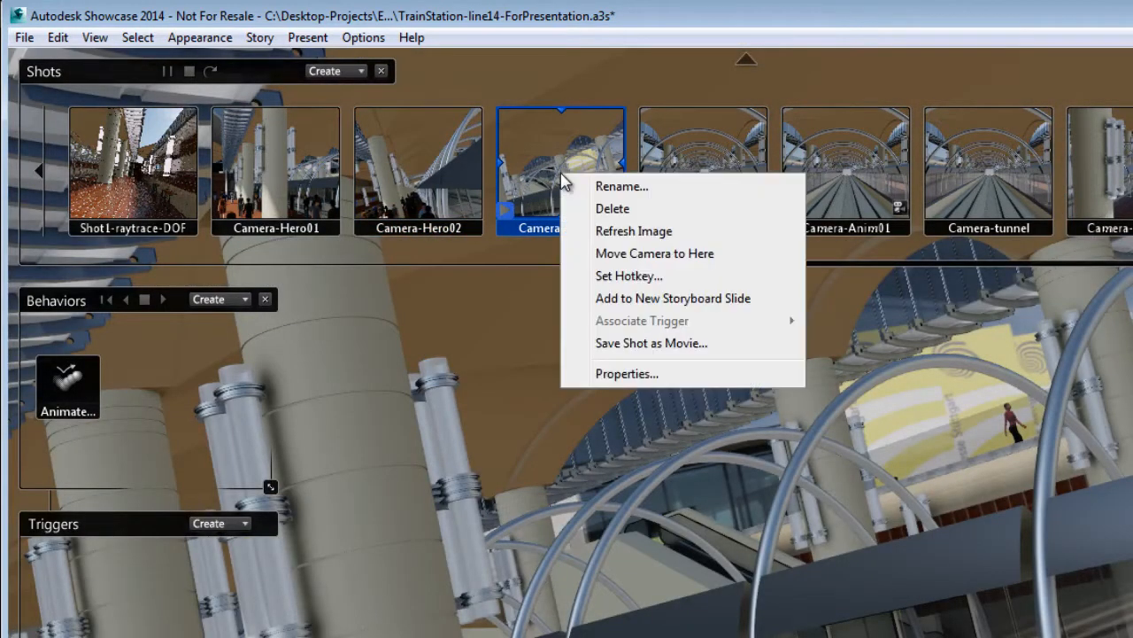
pyautogui.click(587, 230)
pyautogui.click(733, 158)
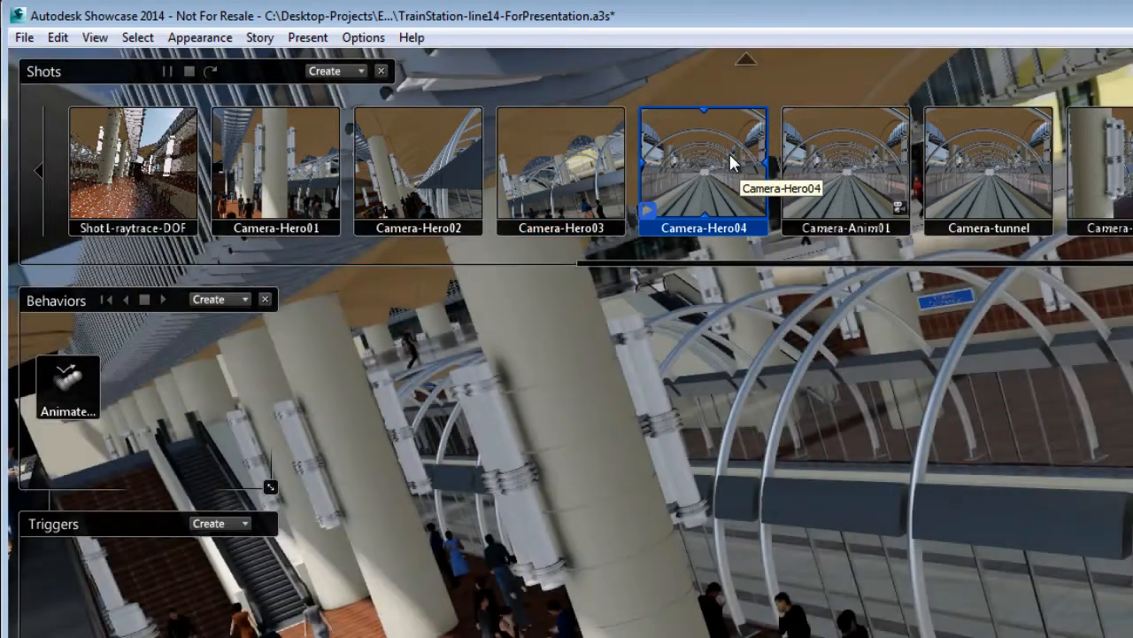
pyautogui.rightClick(699, 171)
pyautogui.click(748, 228)
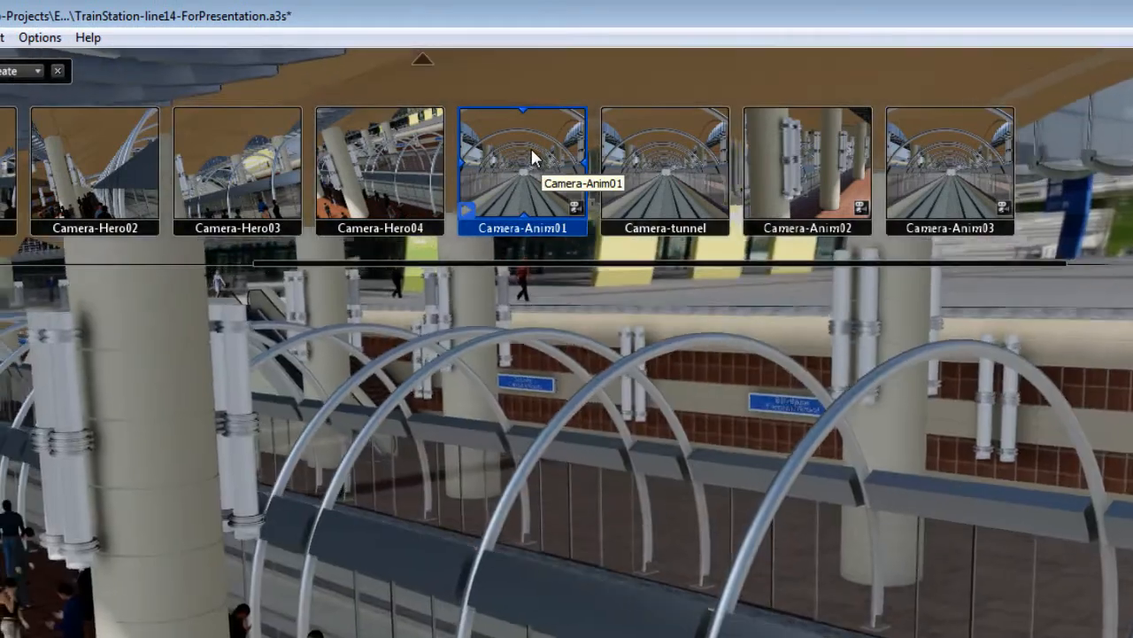
# Step: Refresh the thumbnail images of the shots Camera-Anim01 and Camera-tunnel
pyautogui.rightClick(575, 168)
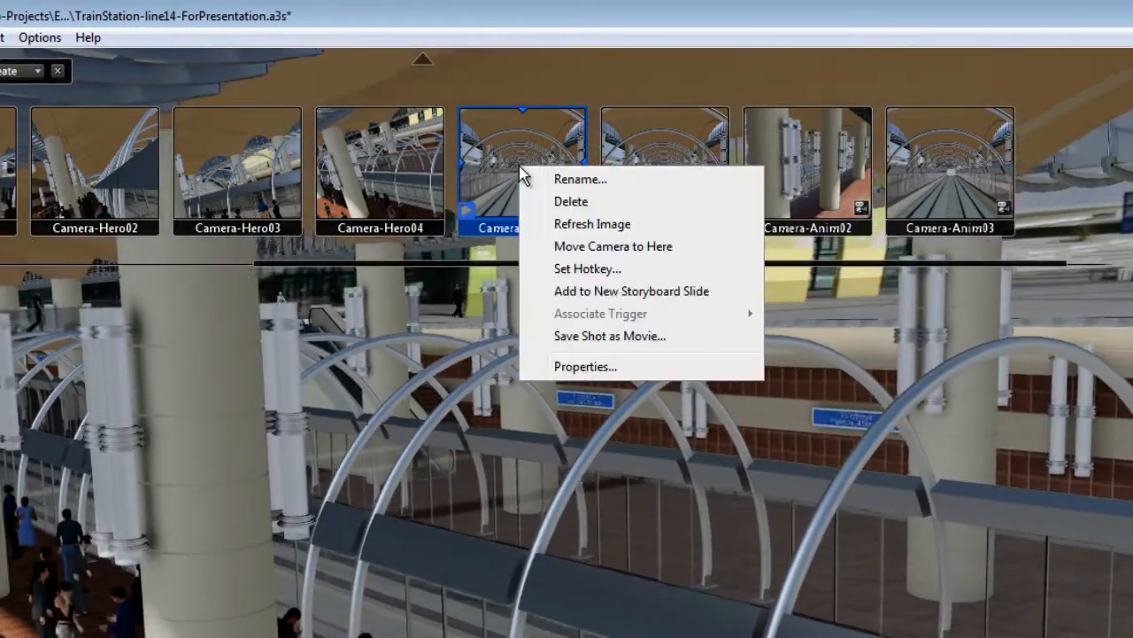
pyautogui.click(575, 224)
pyautogui.click(650, 183)
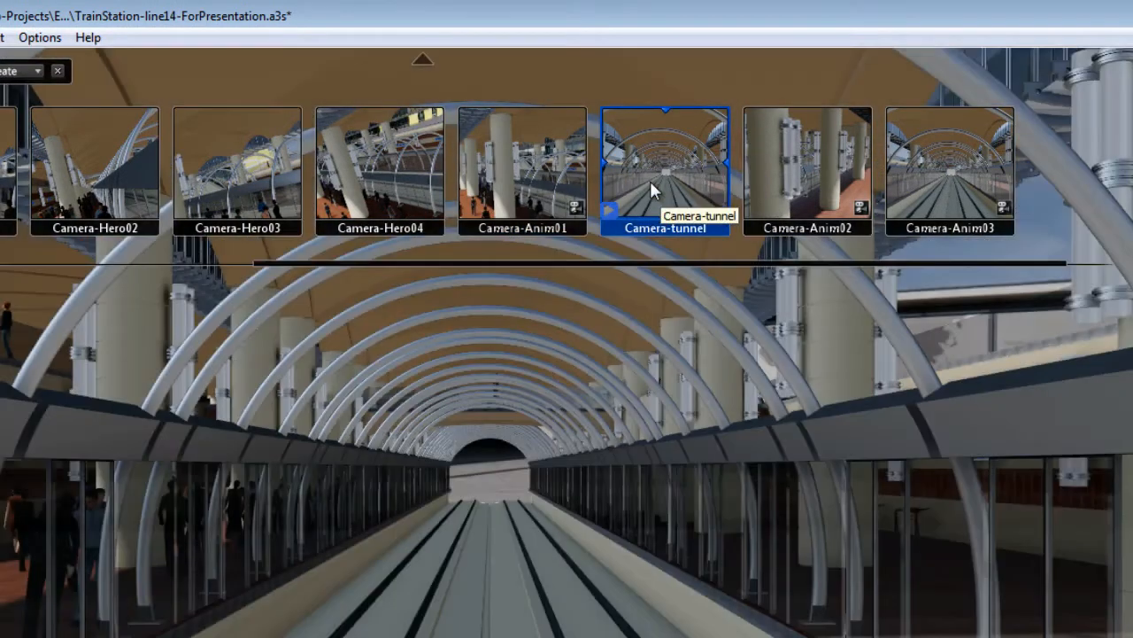
pyautogui.rightClick(651, 184)
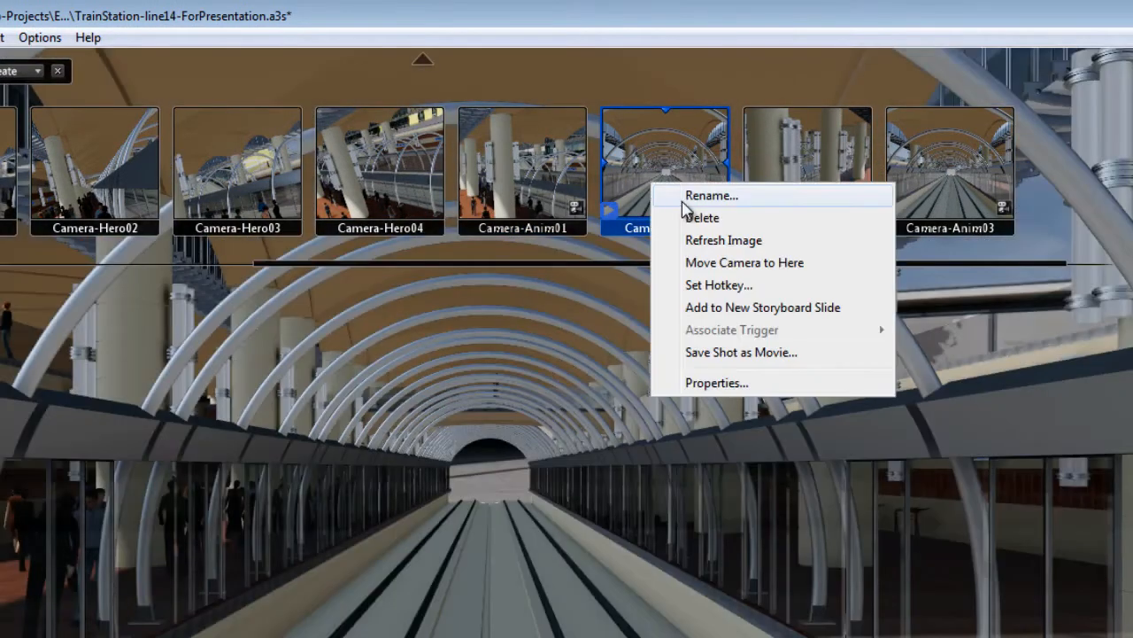
pyautogui.click(688, 242)
# Step: Refresh the thumbnail images of the animated shots Camera-Anim02 and Camera-Anim03
pyautogui.click(799, 166)
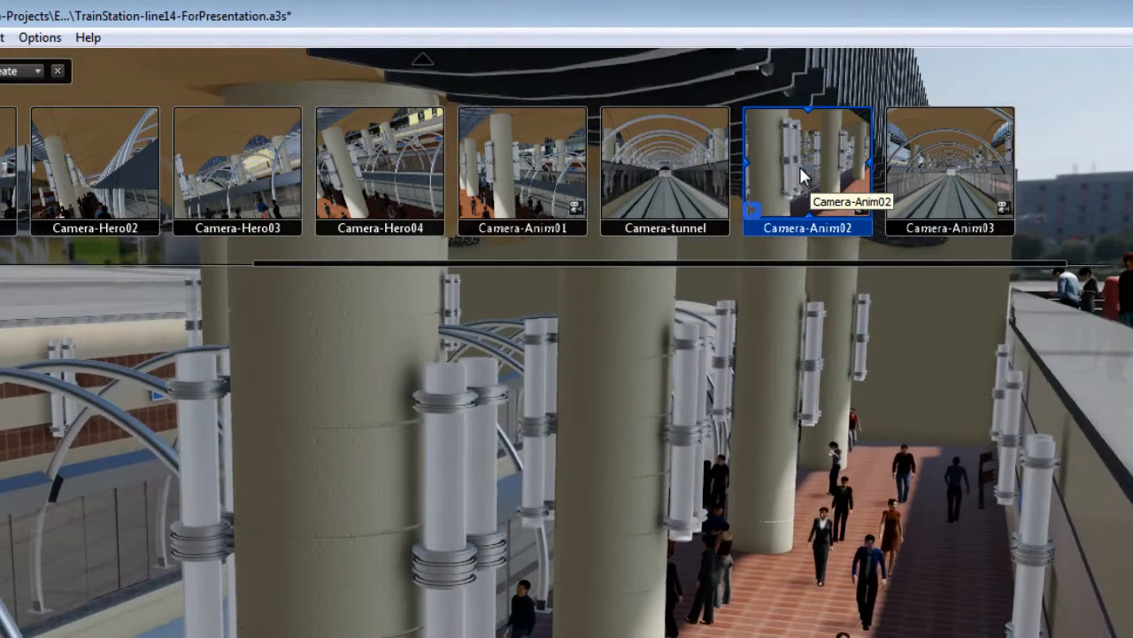
pyautogui.rightClick(799, 166)
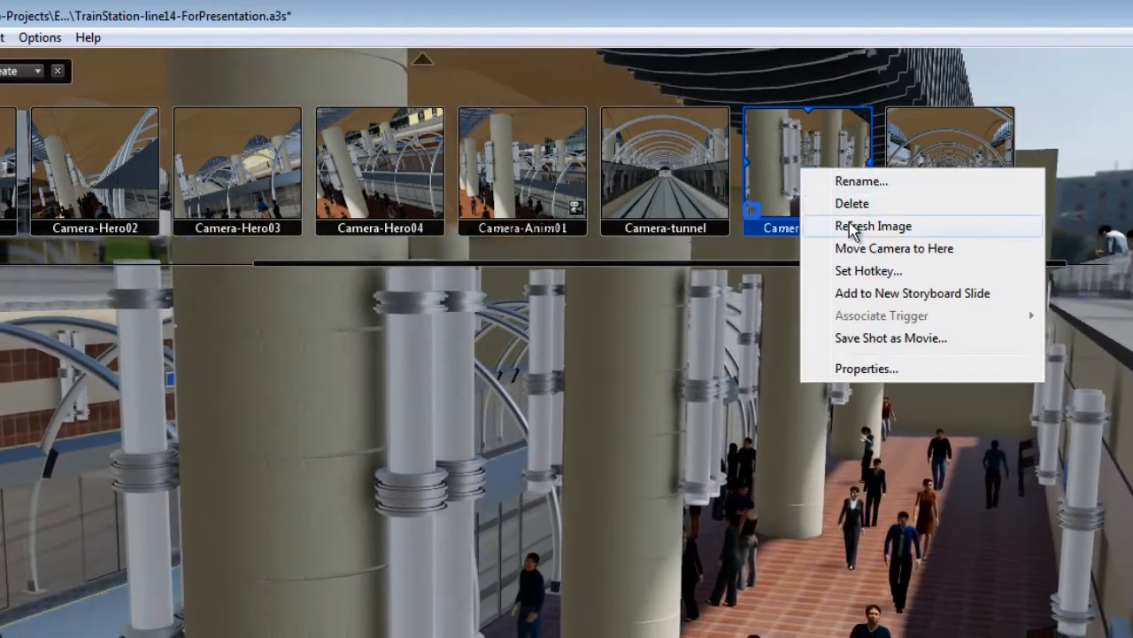
pyautogui.click(848, 226)
pyautogui.click(944, 149)
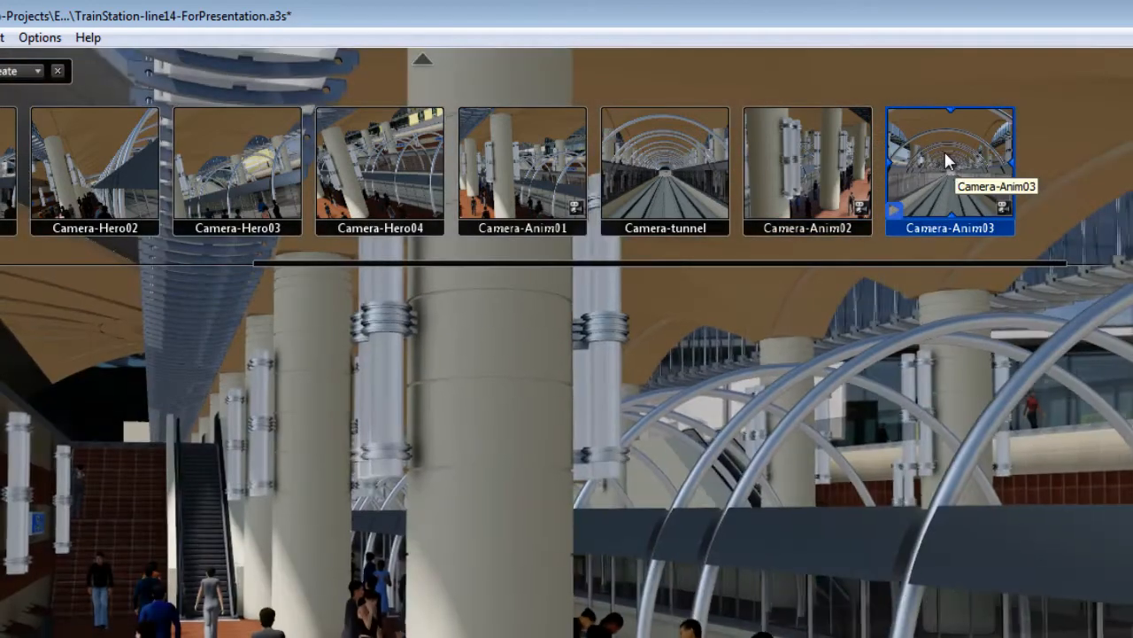
pyautogui.rightClick(943, 148)
pyautogui.click(974, 210)
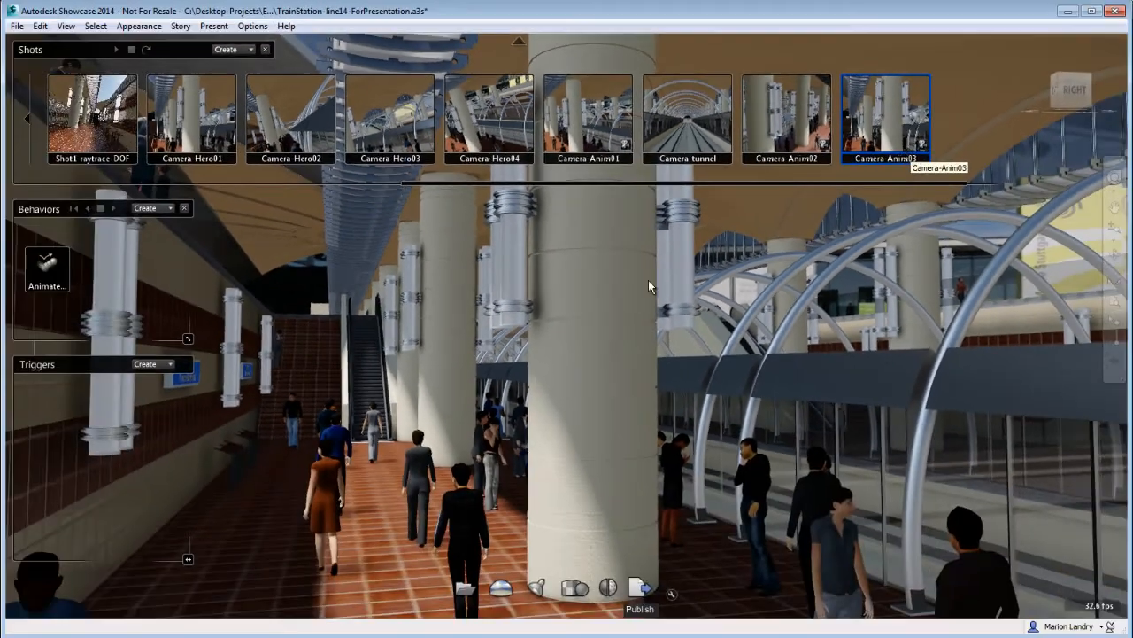
# Step: Review depth of field in the existing shots Shot1-raytrace-DOF, CloseUp, Otherside, FromAbove, TunnelView and Shot1-Hardware
pyautogui.click(108, 140)
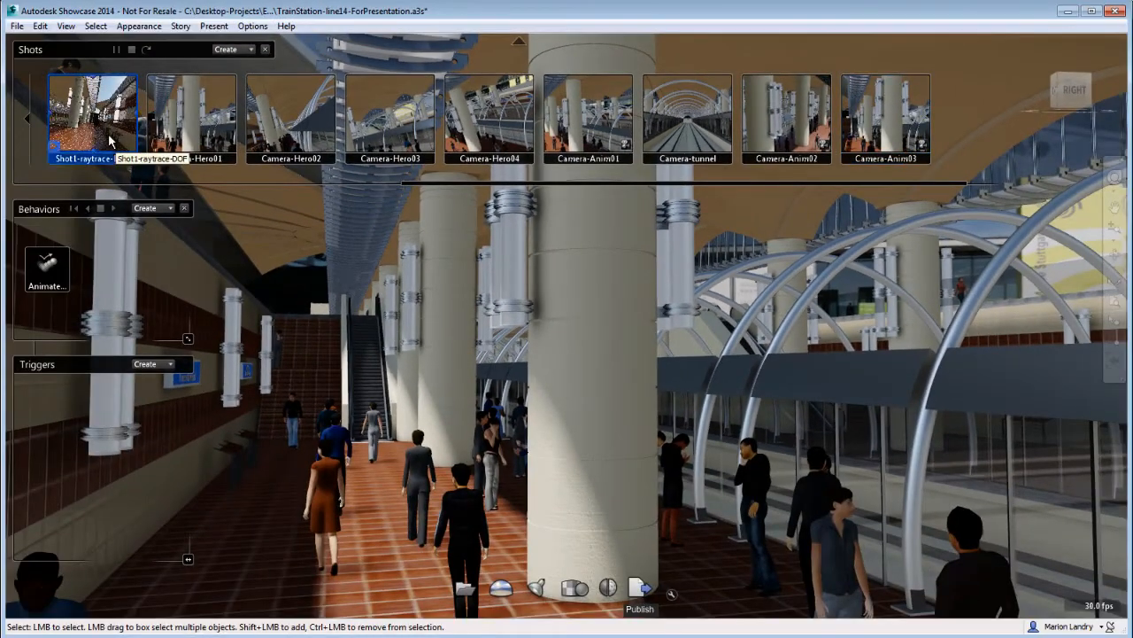
pyautogui.click(27, 118)
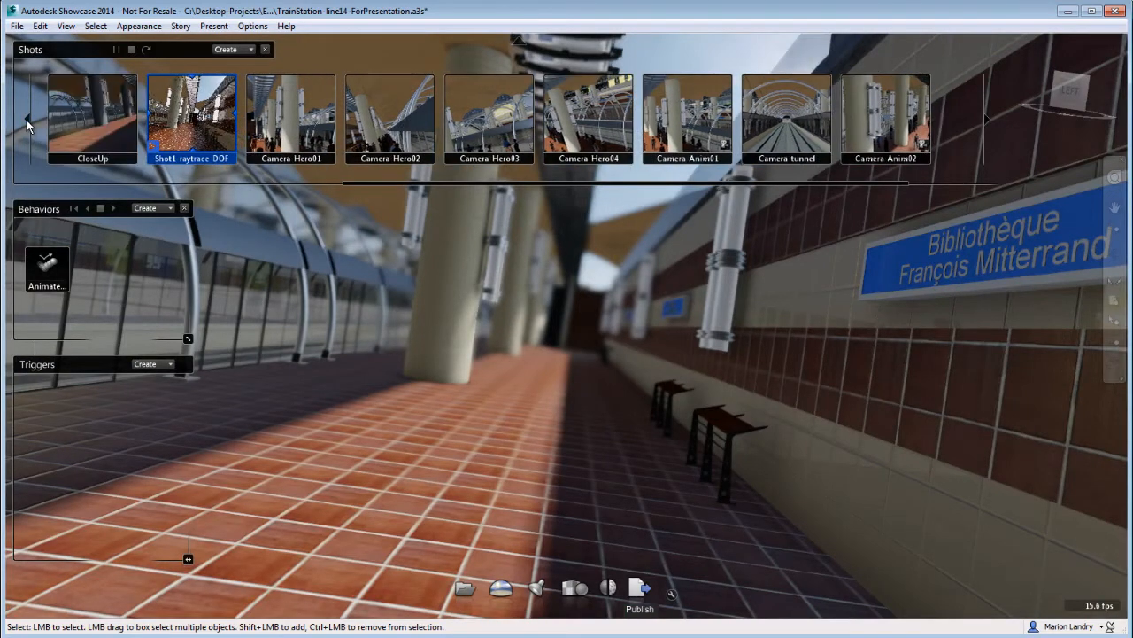
pyautogui.click(108, 120)
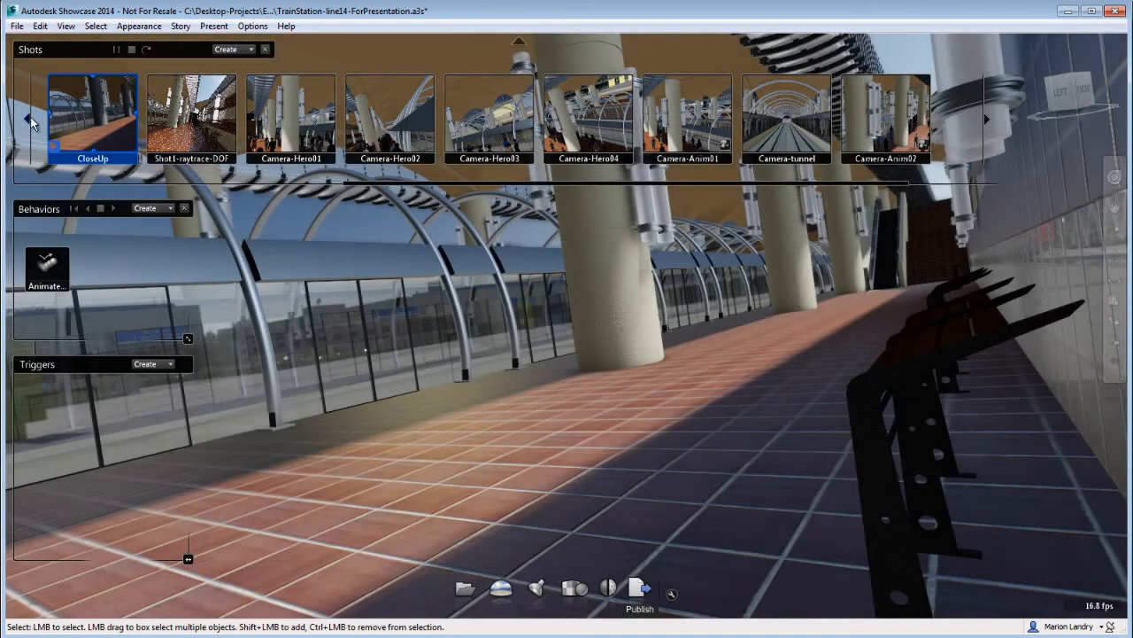
pyautogui.click(27, 116)
pyautogui.click(97, 118)
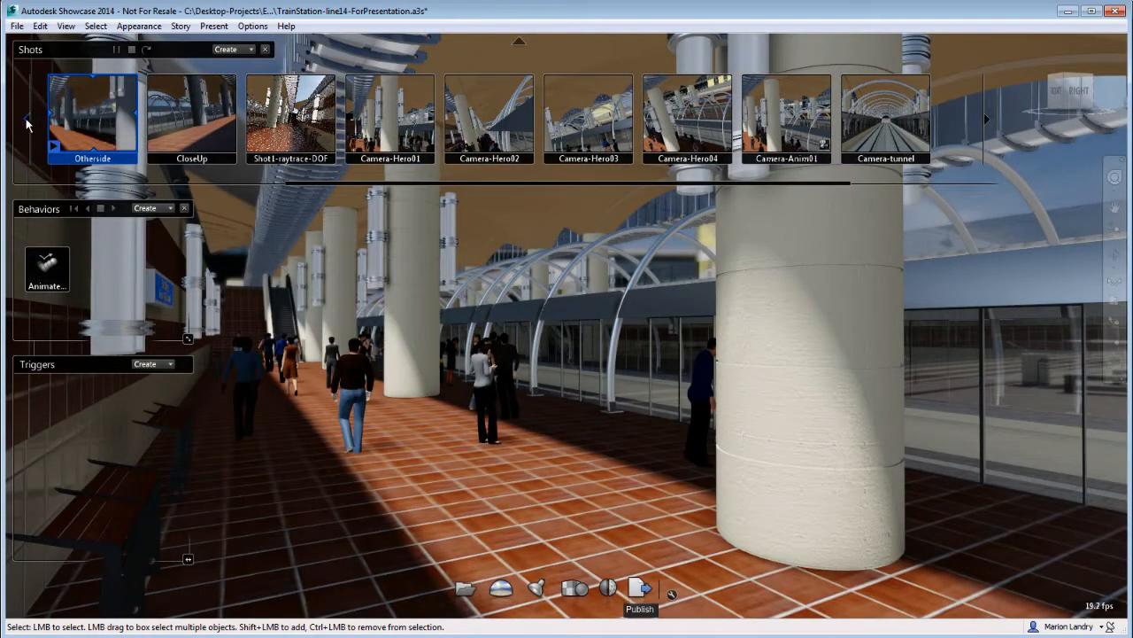
pyautogui.click(27, 116)
pyautogui.click(95, 122)
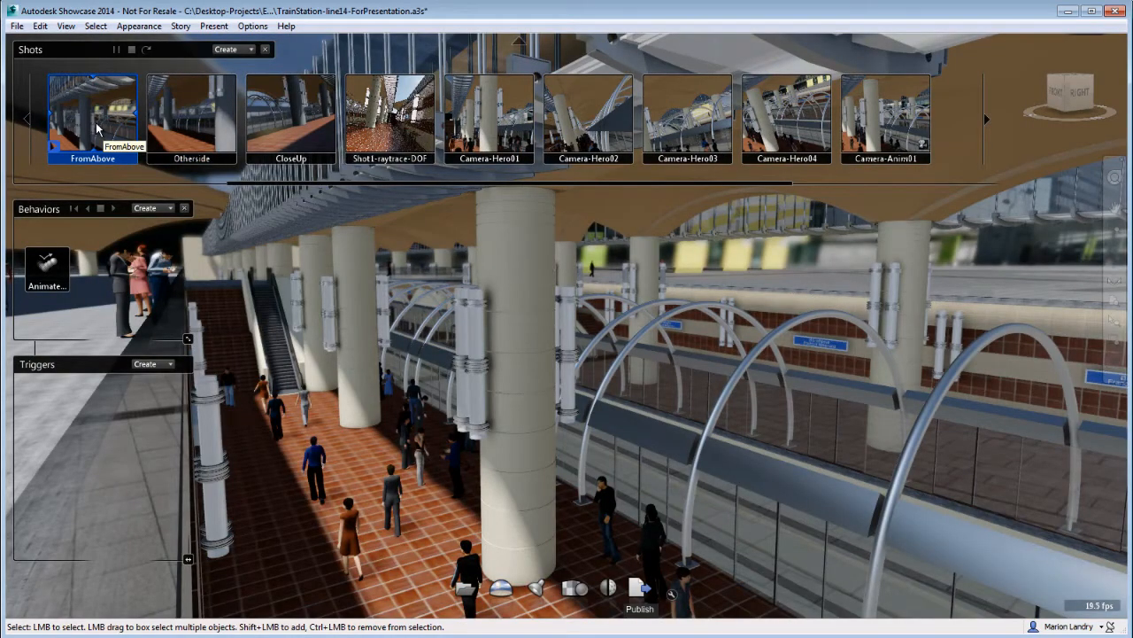
pyautogui.click(28, 121)
pyautogui.click(113, 120)
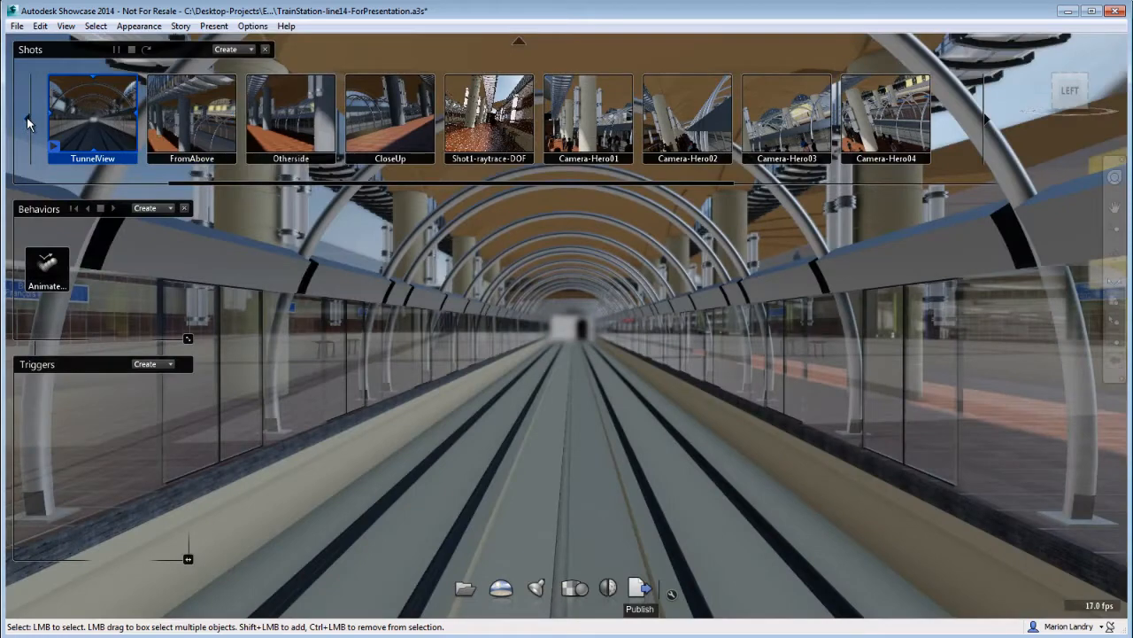
pyautogui.click(27, 116)
pyautogui.click(102, 127)
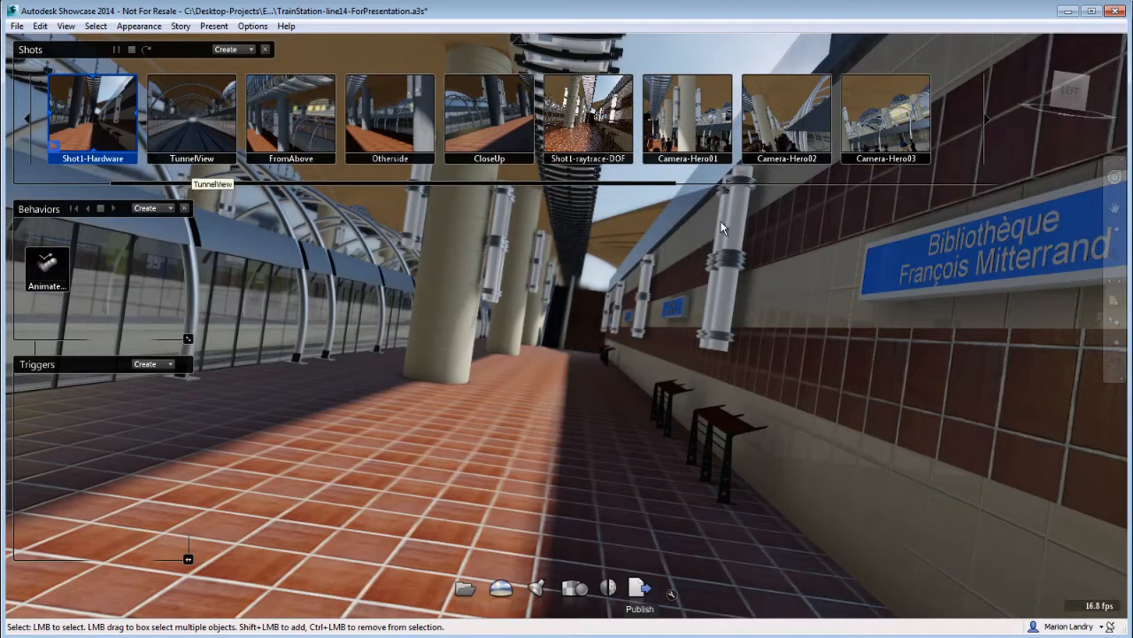
# Step: Compare the imported shots Camera-Hero01 and Camera-Hero02 with TunnelView, and return to Camera-Hero01 to check its depth of field
pyautogui.click(680, 132)
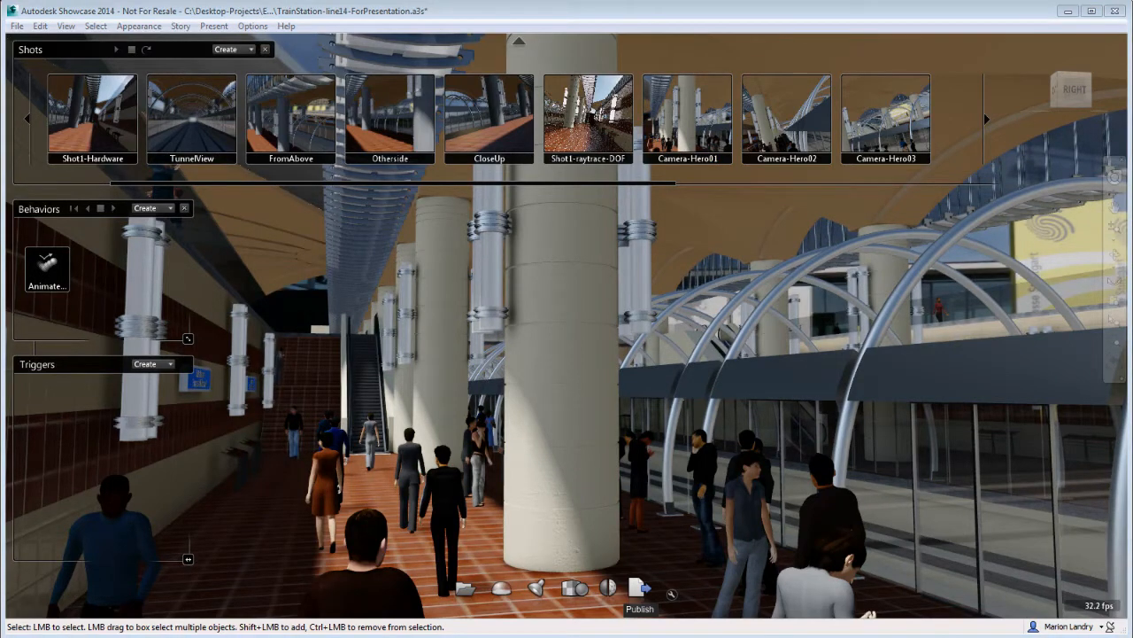
pyautogui.click(689, 136)
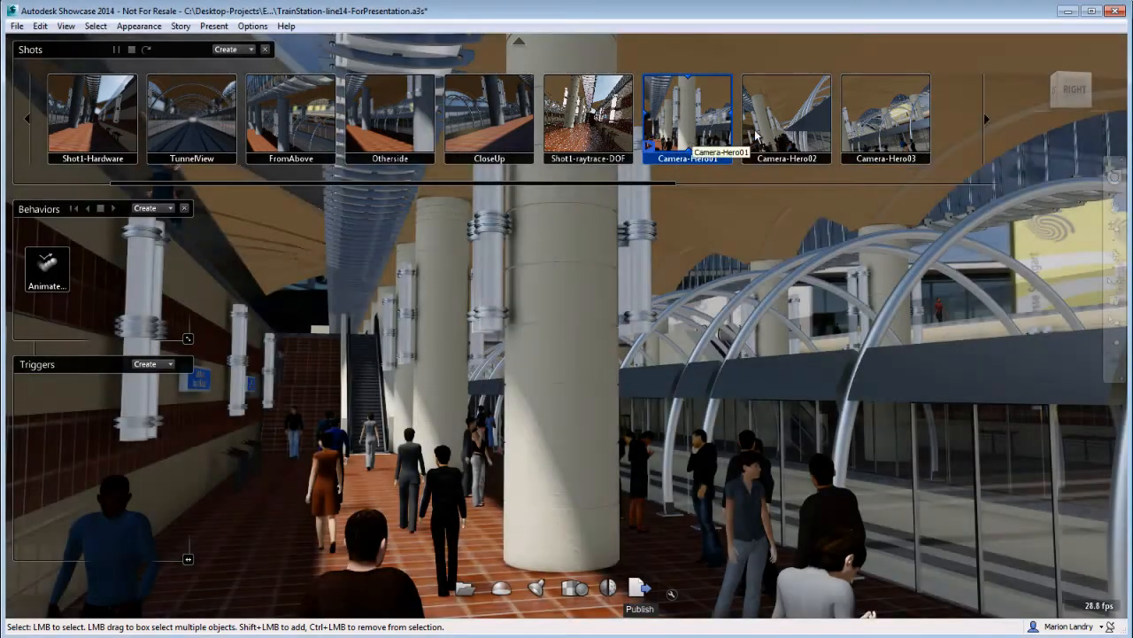
pyautogui.click(771, 133)
pyautogui.click(197, 131)
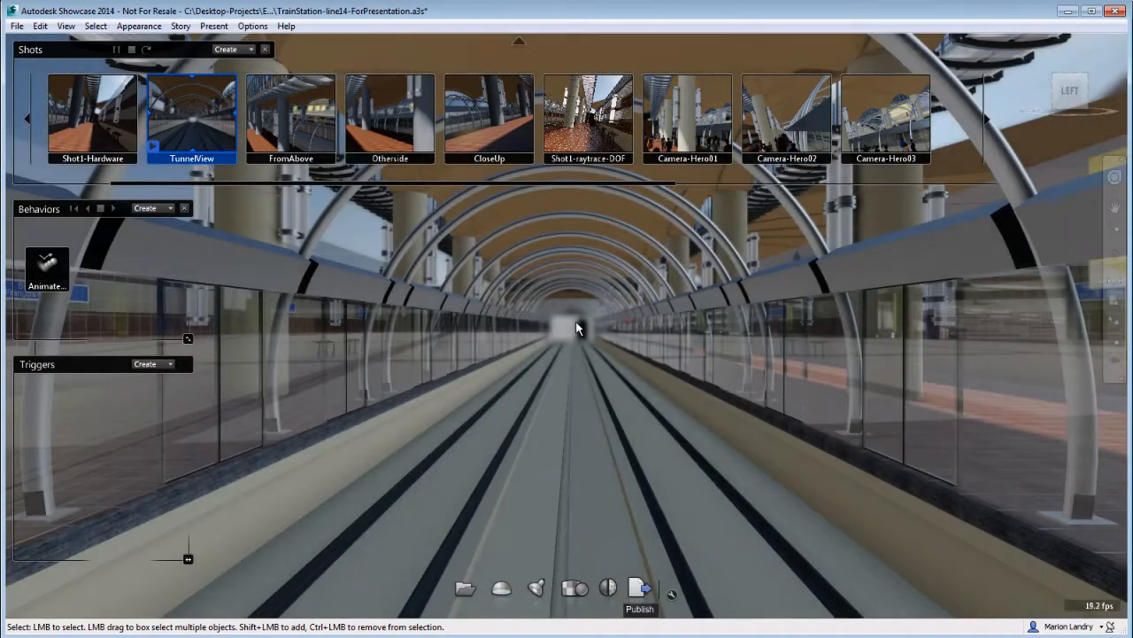
pyautogui.click(682, 137)
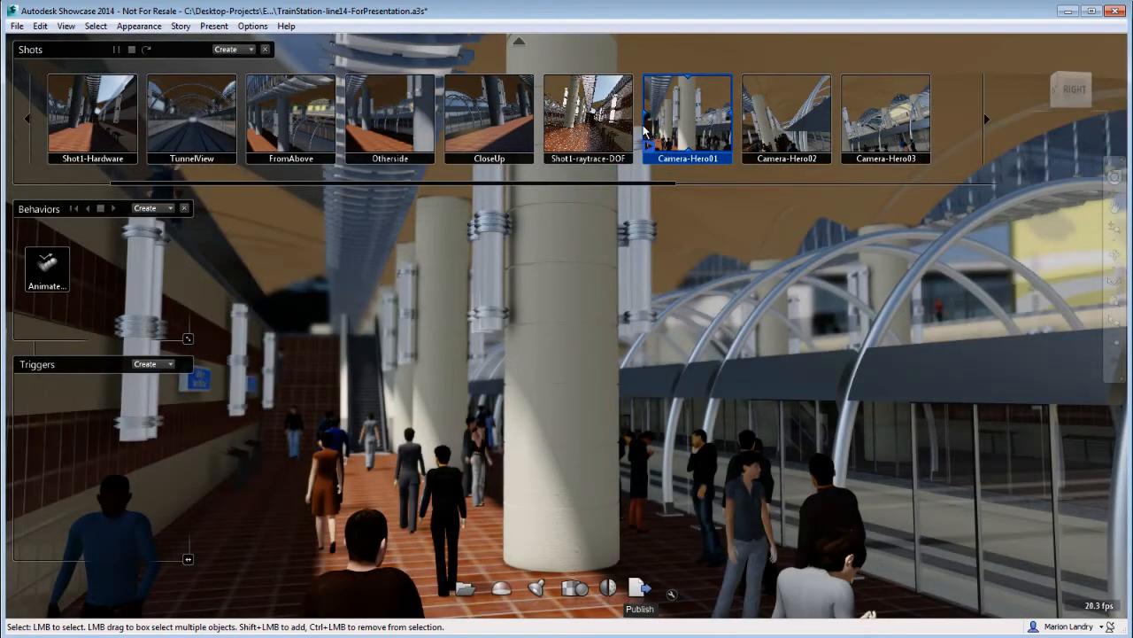
# Step: In Camera-Hero01's shot properties, enable using the depth of field, bloom and compensation values saved with the shot
pyautogui.rightClick(689, 111)
pyautogui.click(744, 250)
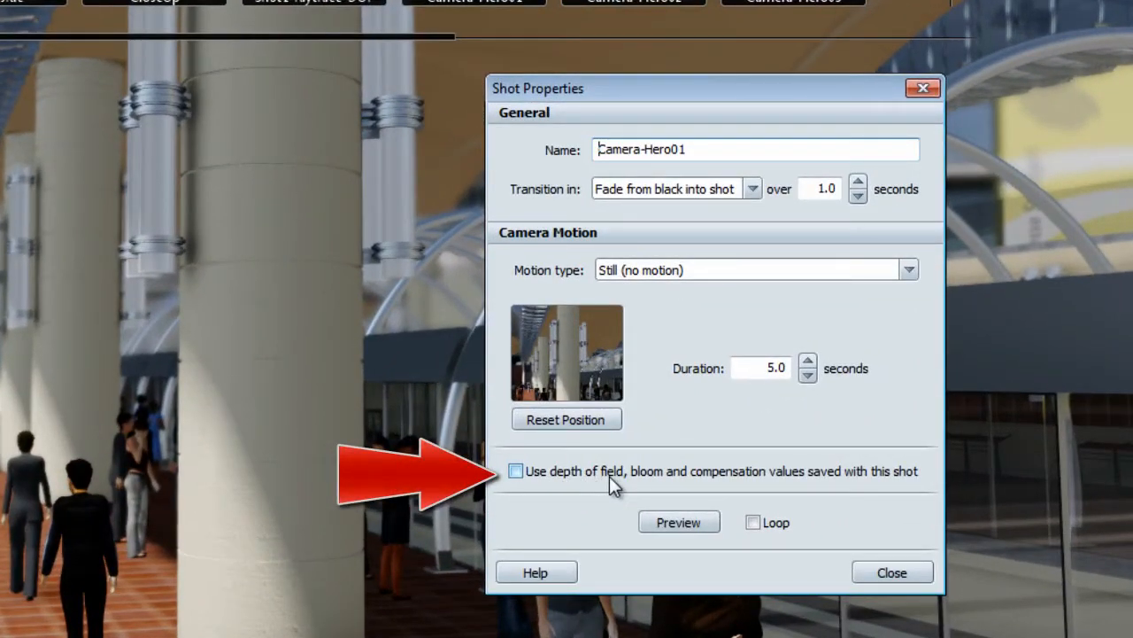
pyautogui.click(515, 472)
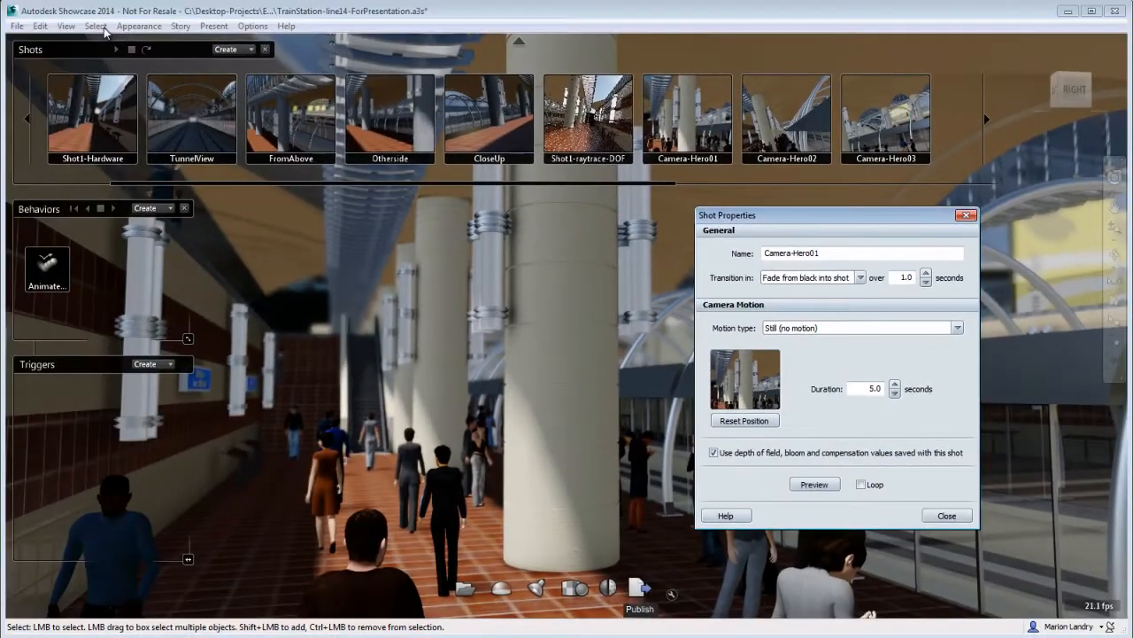
# Step: In the camera properties, focus on the far escalator, and adjust the depth of field to a 1000 cm focal distance and F-stop 8.0
pyautogui.click(95, 26)
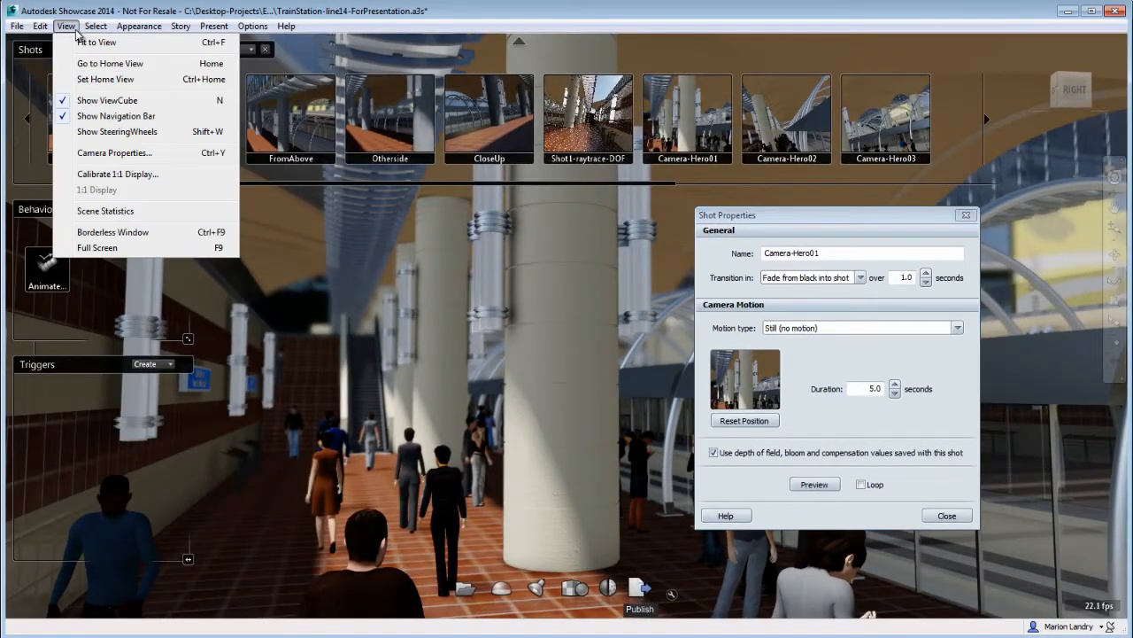
pyautogui.click(91, 147)
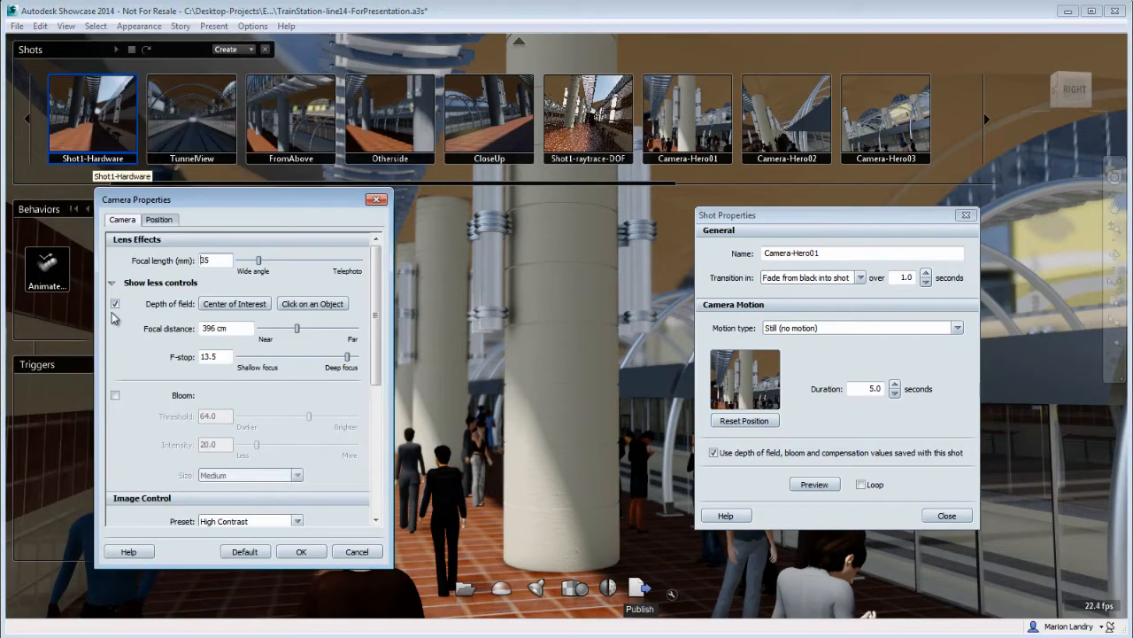
pyautogui.moveTo(268, 200); pyautogui.dragTo(632, 178)
pyautogui.click(657, 285)
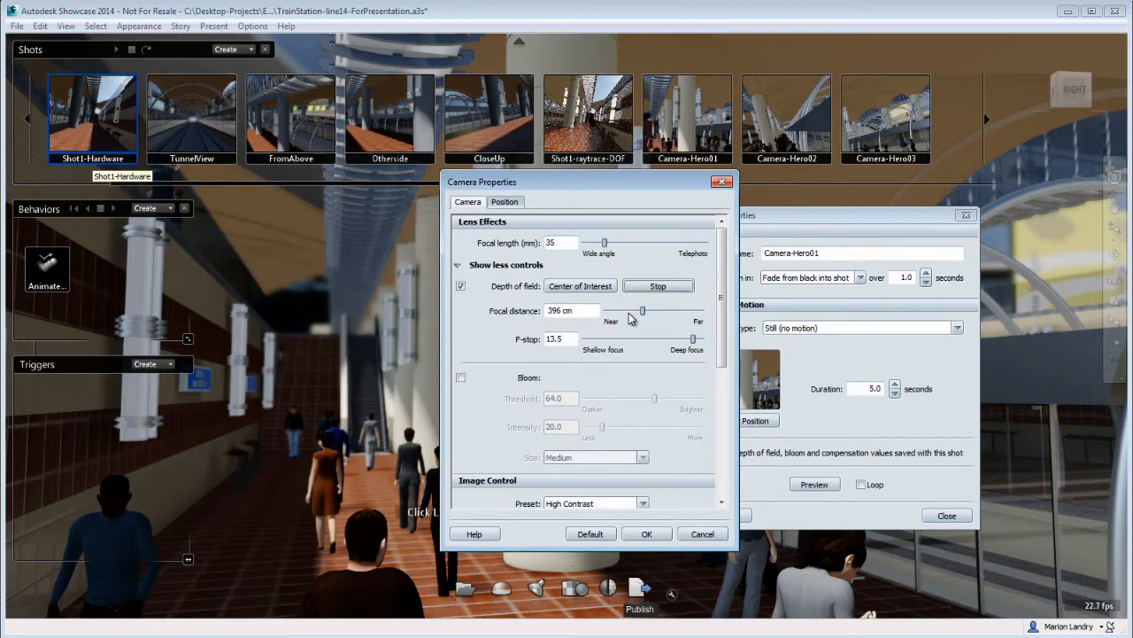
pyautogui.click(345, 329)
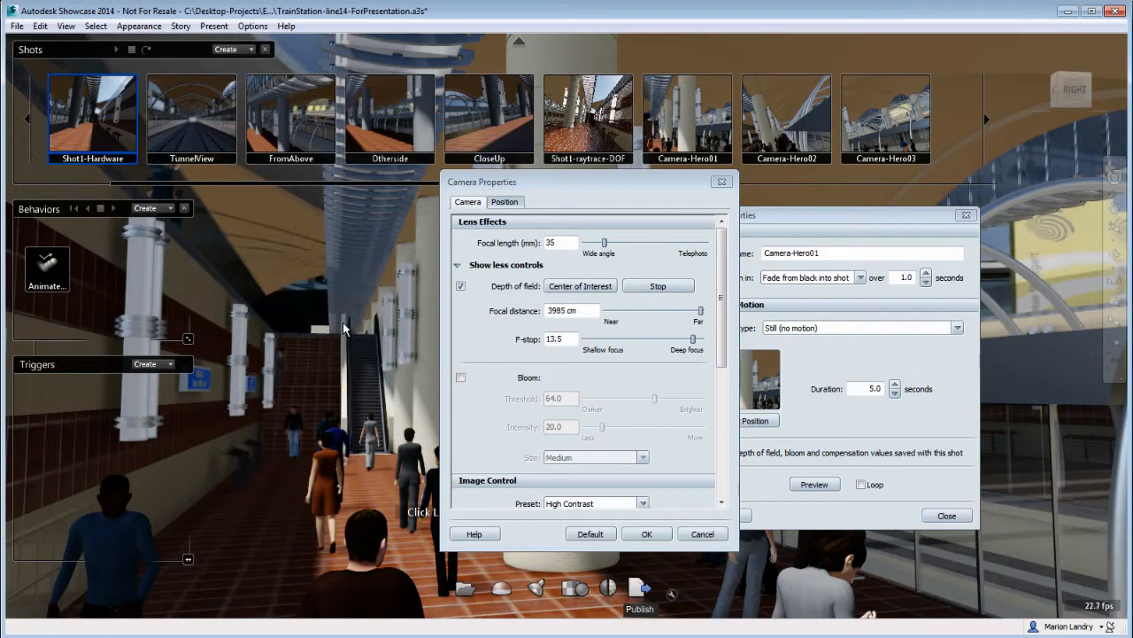
pyautogui.click(700, 311)
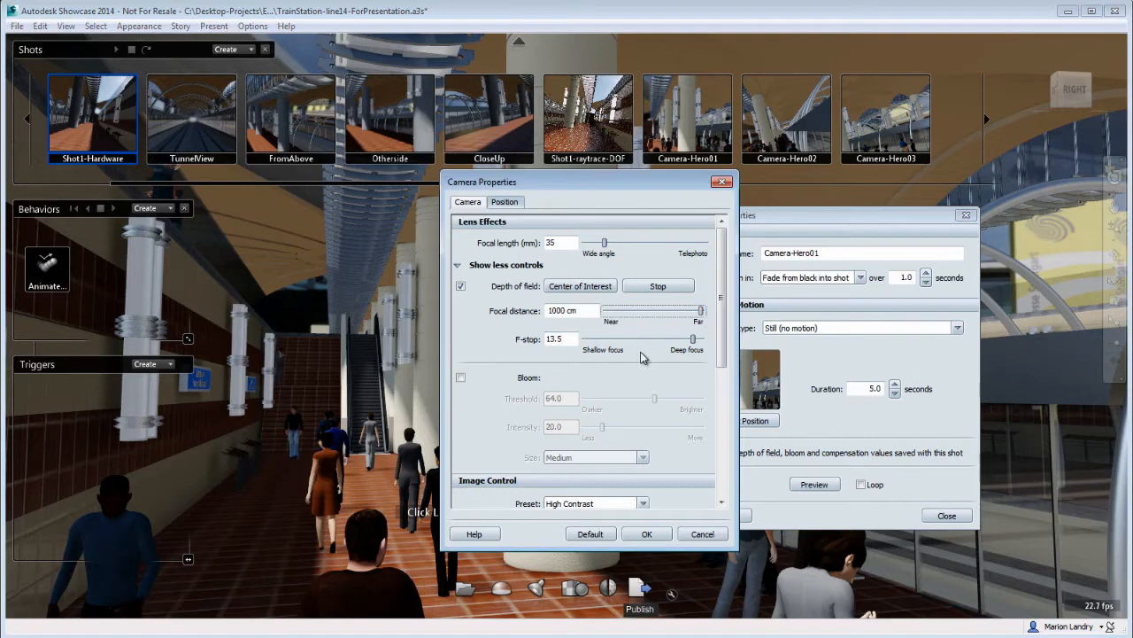
pyautogui.moveTo(695, 341)
pyautogui.mouseDown()
pyautogui.moveTo(618, 343)
pyautogui.moveTo(673, 343)
pyautogui.mouseUp()
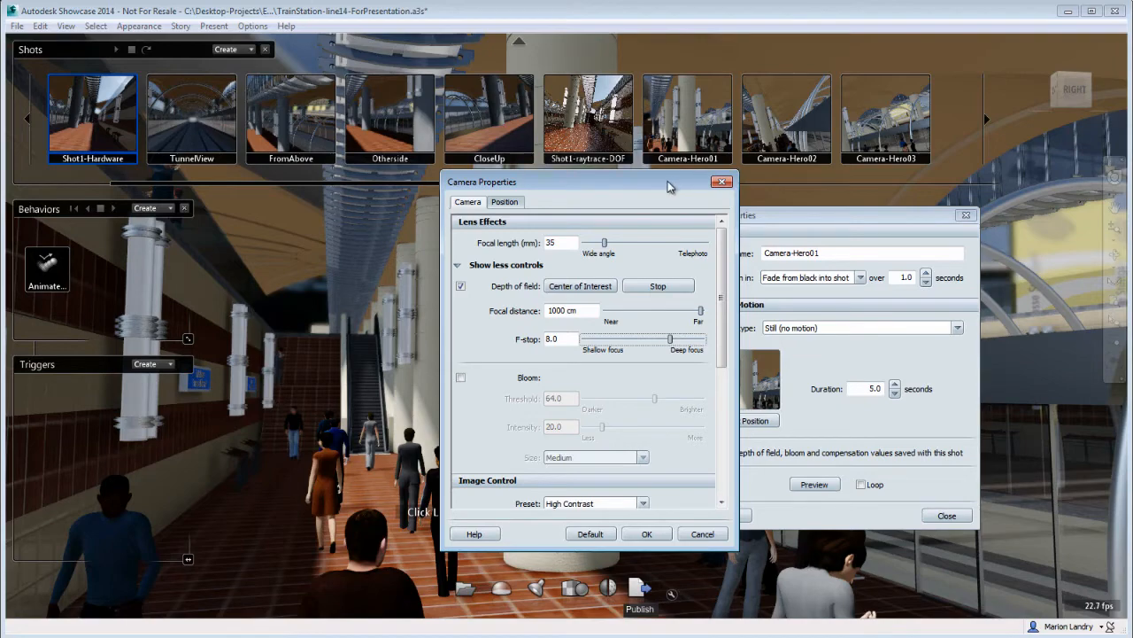
# Step: Reset Camera-Hero01's shot position to the current camera settings, and close the shot and camera properties
pyautogui.moveTo(670, 182); pyautogui.dragTo(529, 185)
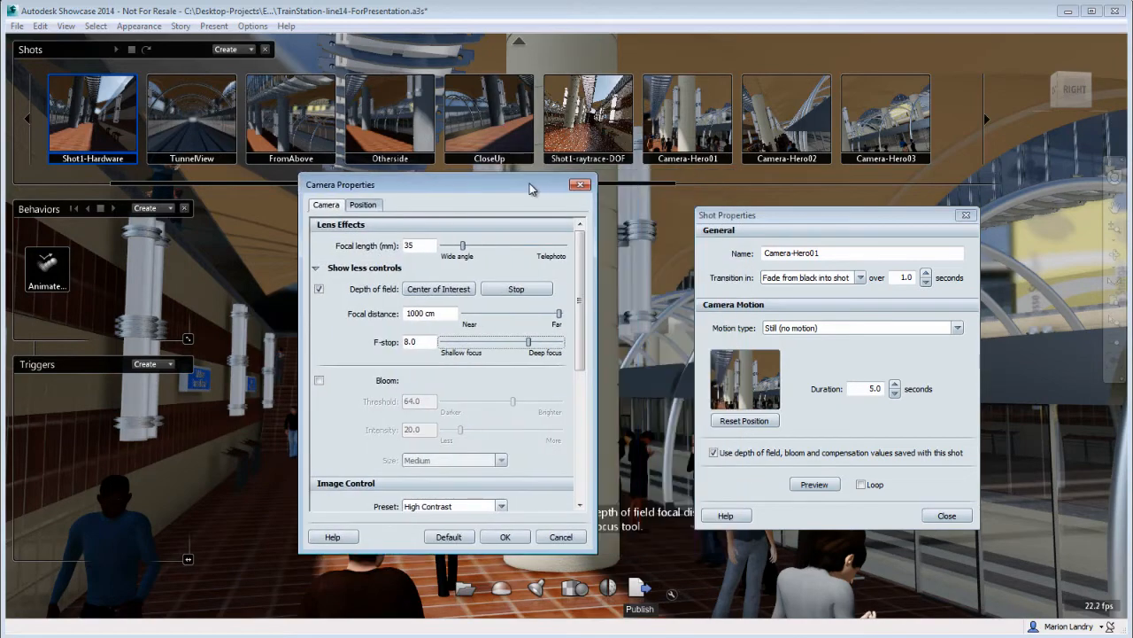
pyautogui.click(757, 423)
pyautogui.click(948, 516)
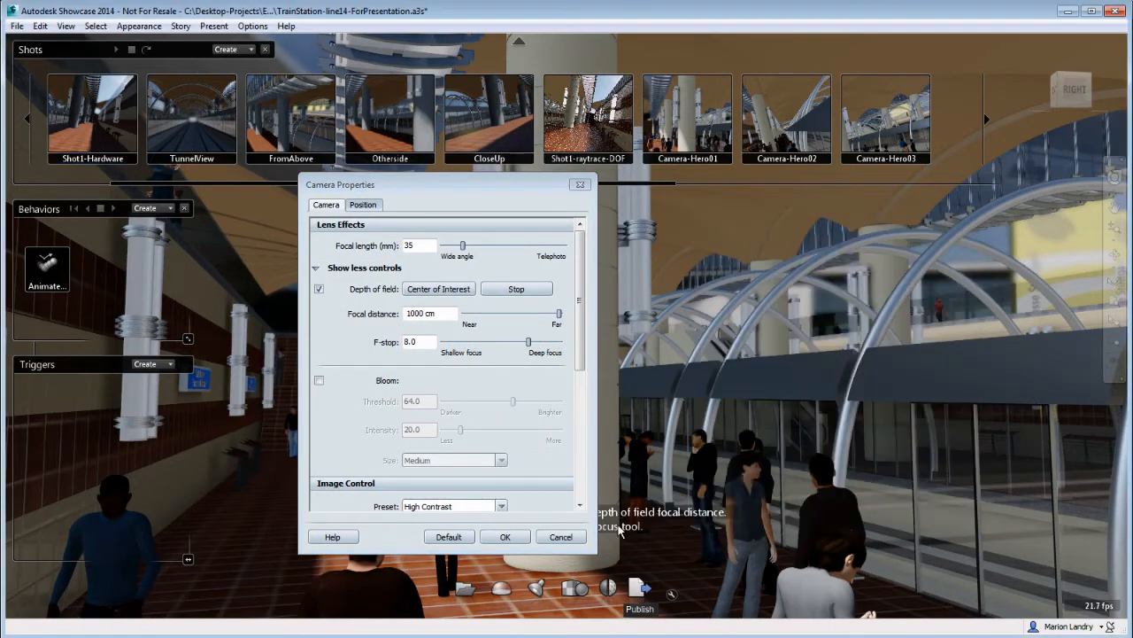
pyautogui.click(580, 185)
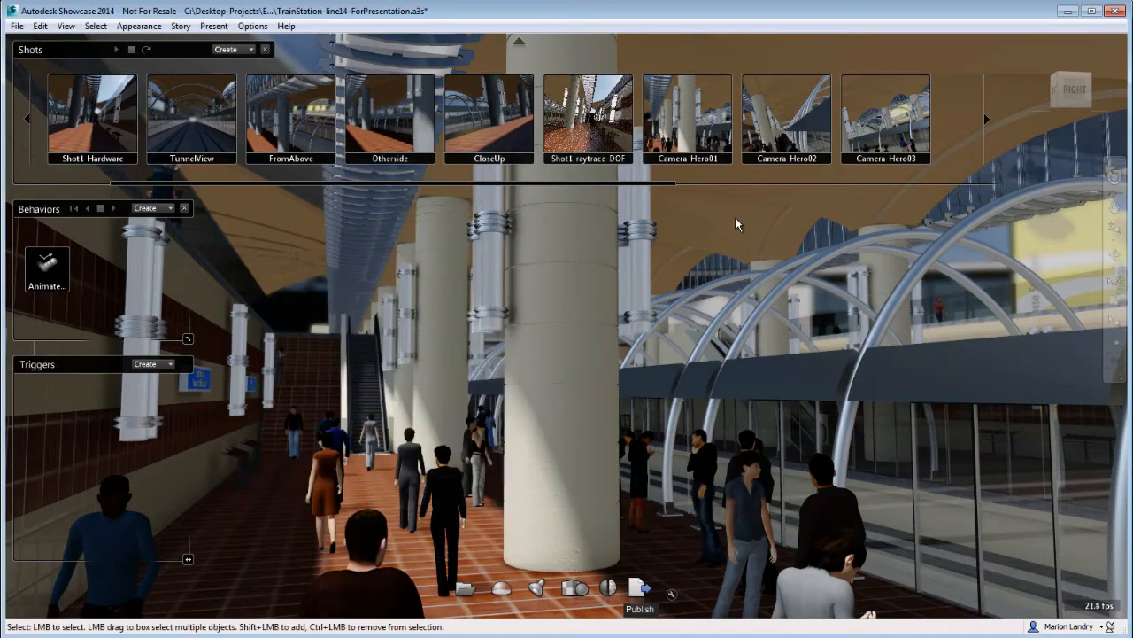
# Step: Go to the Camera-Hero02 shot and reset its position in the shot properties
pyautogui.click(767, 139)
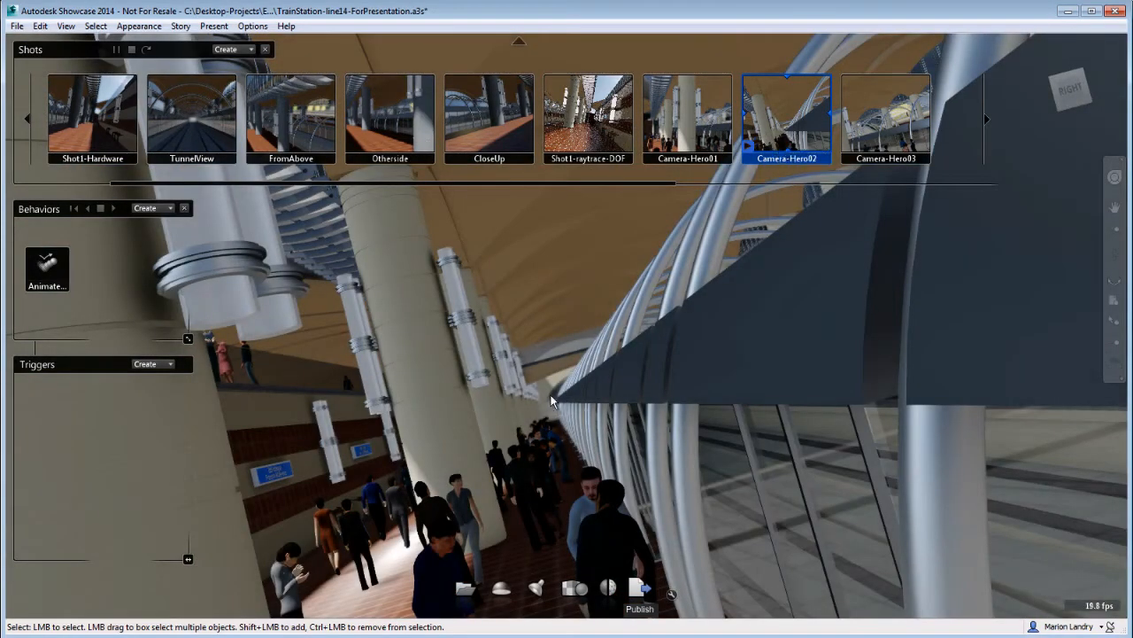
pyautogui.rightClick(772, 127)
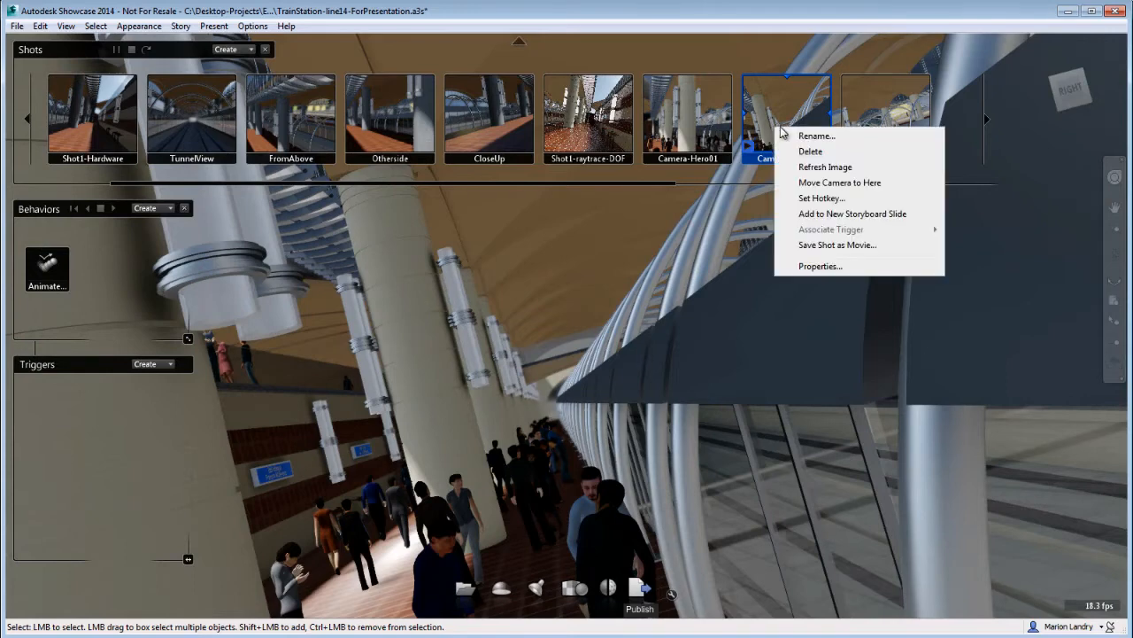
pyautogui.click(823, 264)
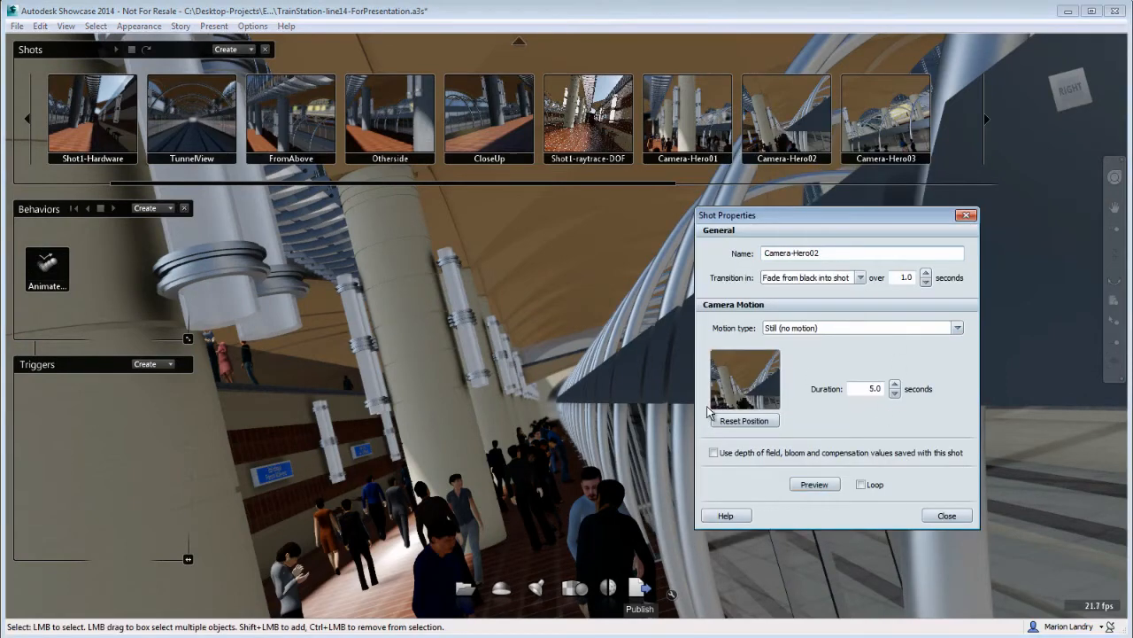
pyautogui.click(745, 424)
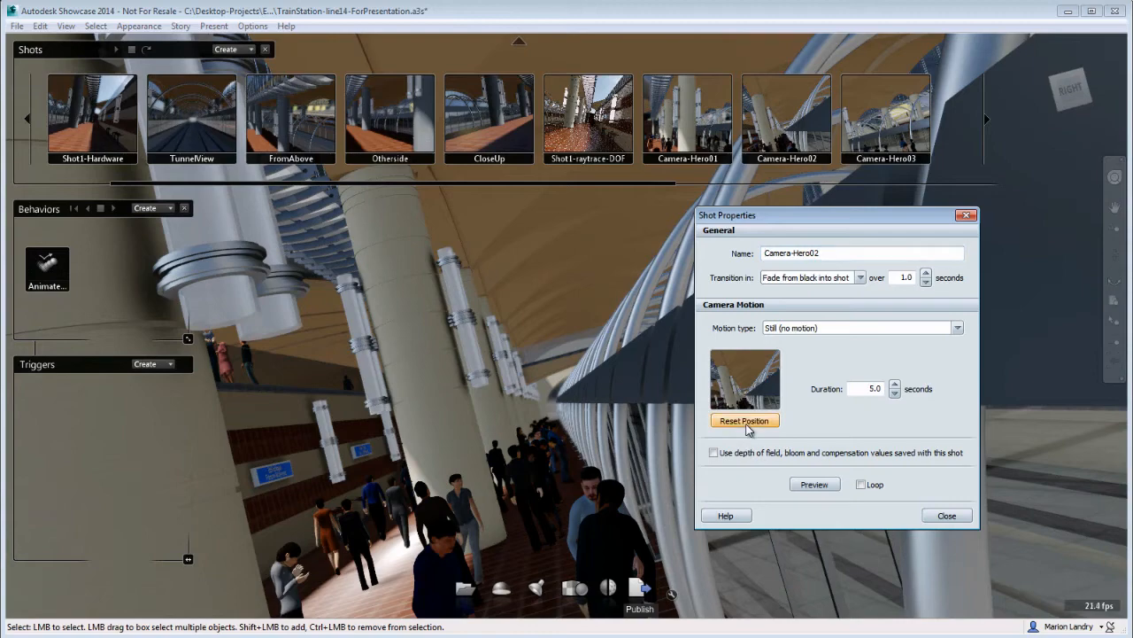
# Step: For the Camera-Hero03 shot, enable using the depth of field, bloom and compensation values saved with the shot
pyautogui.click(880, 121)
pyautogui.click(880, 120)
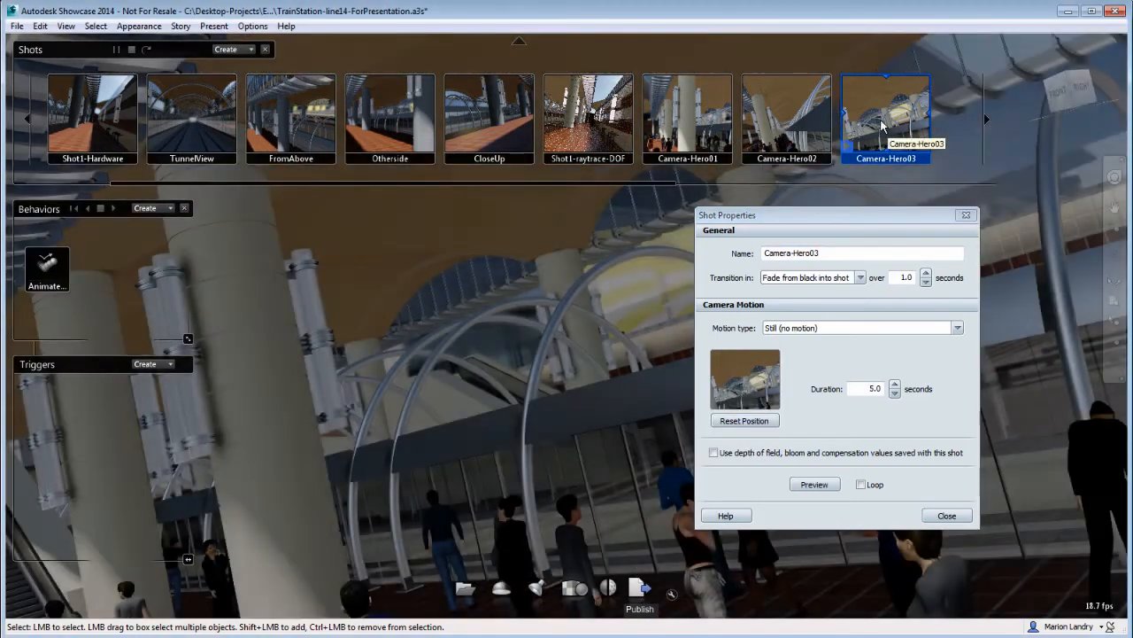
pyautogui.moveTo(826, 223); pyautogui.dragTo(885, 219)
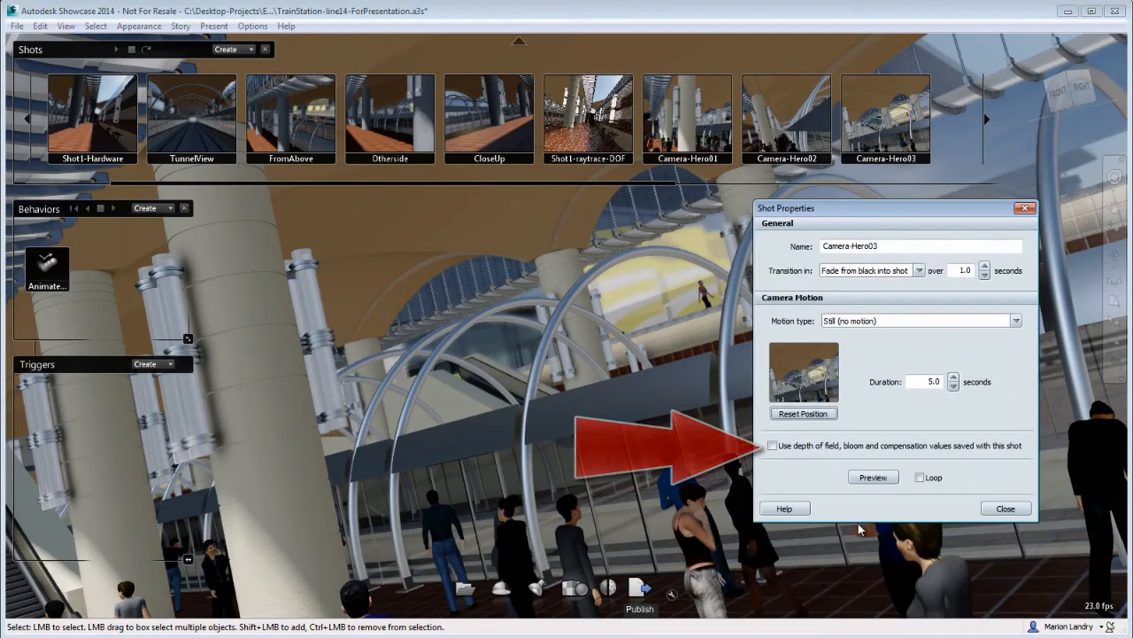
pyautogui.click(773, 447)
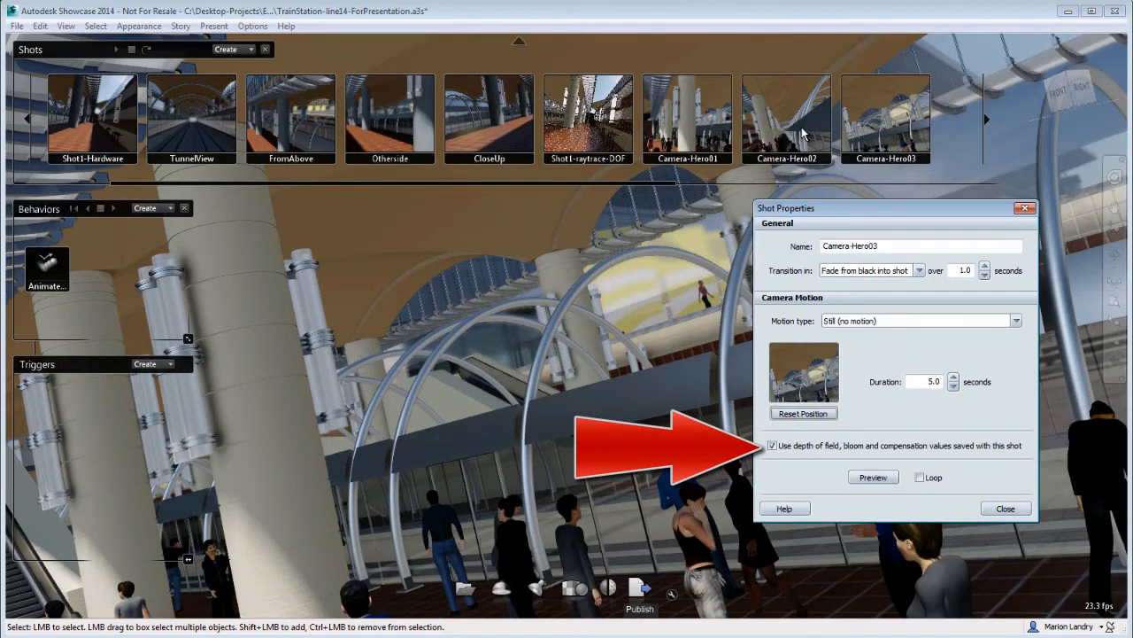
# Step: Load the Camera-Hero04 shot into the open shot properties
pyautogui.click(988, 119)
pyautogui.click(988, 119)
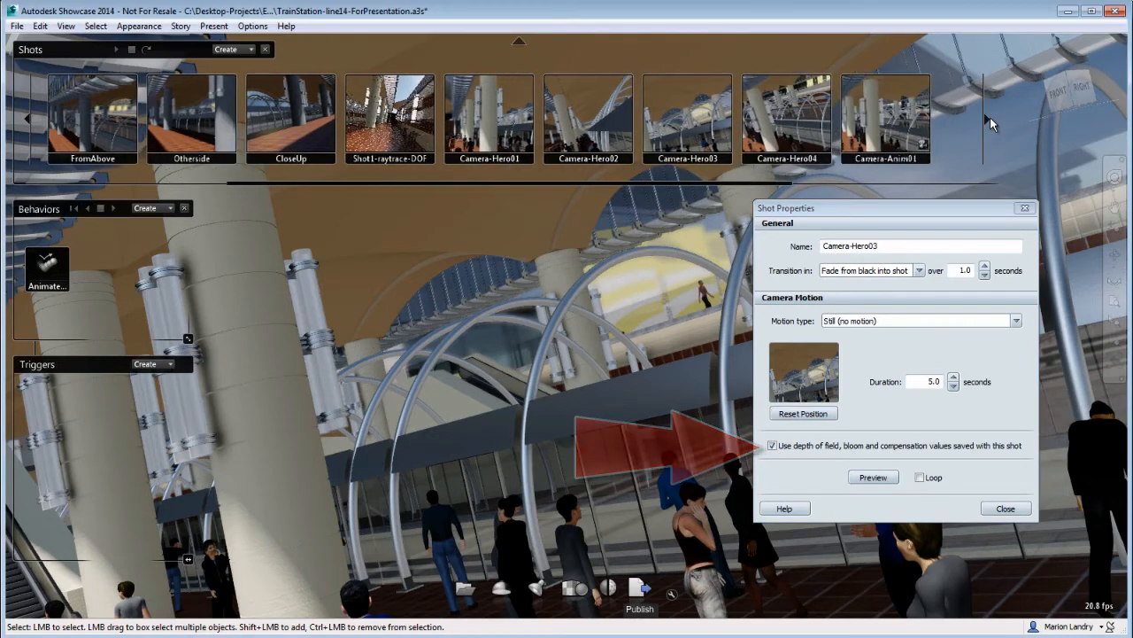
pyautogui.click(988, 120)
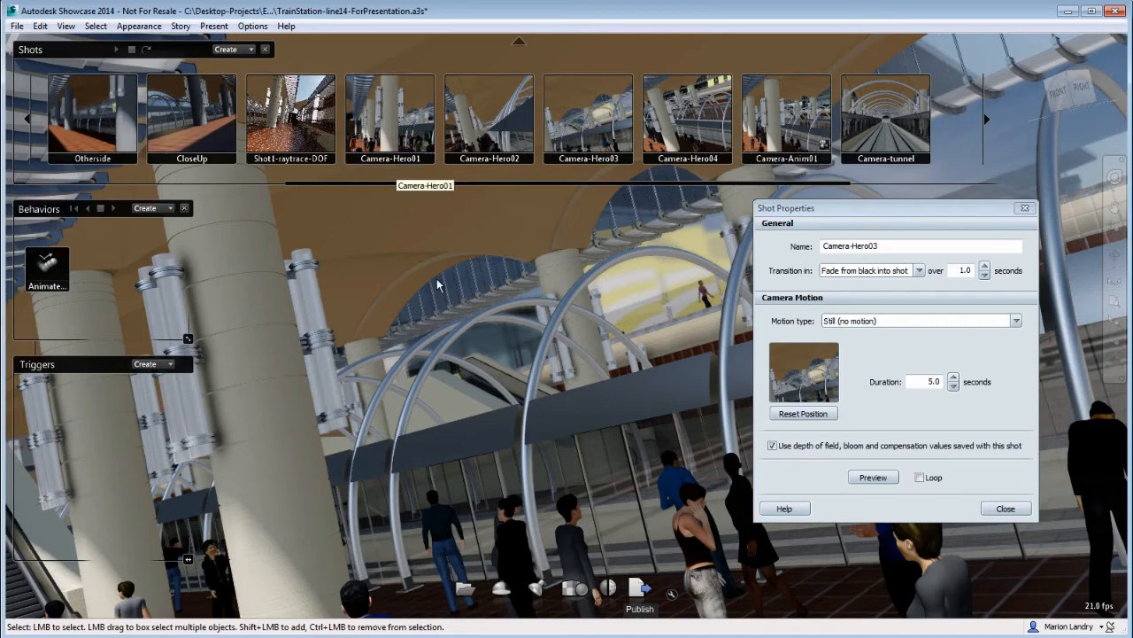
pyautogui.click(703, 115)
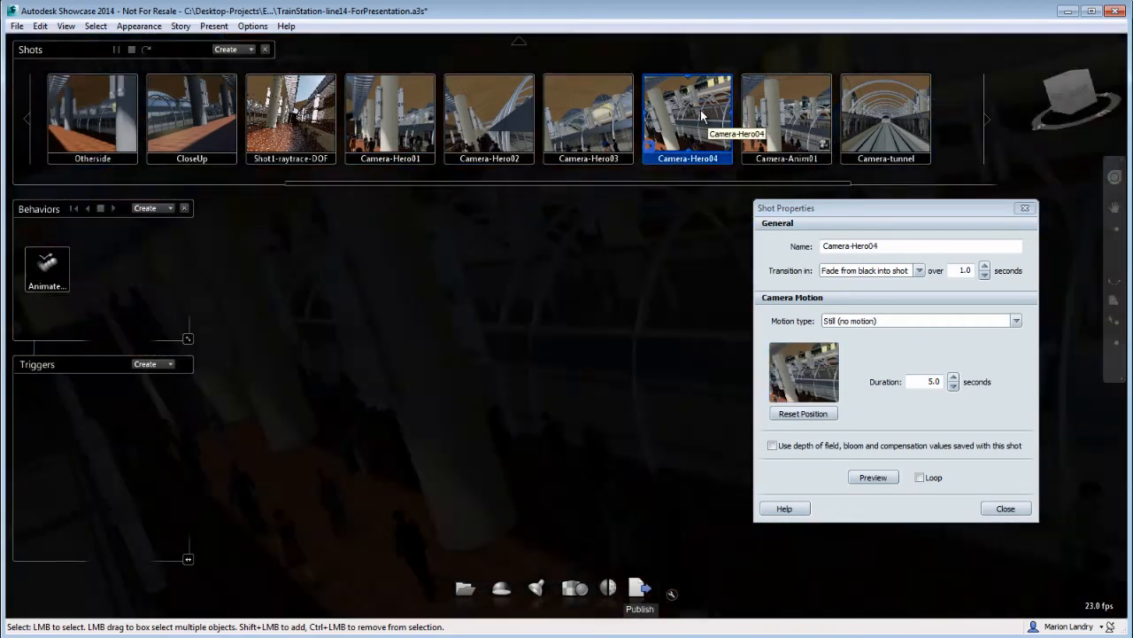